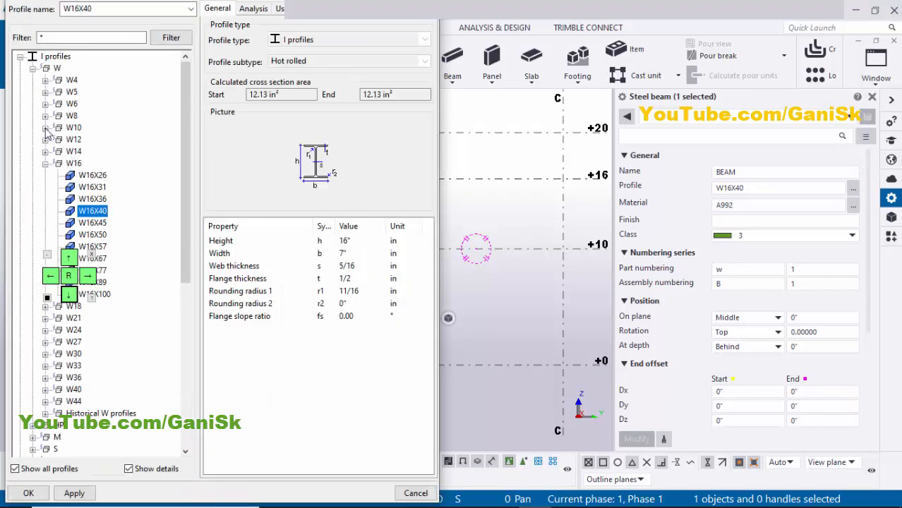
Choose W10X17 from the W10 profiles as the profile of the selected beam at level +10
left_click(45, 127)
left_click(93, 163)
left_click(74, 493)
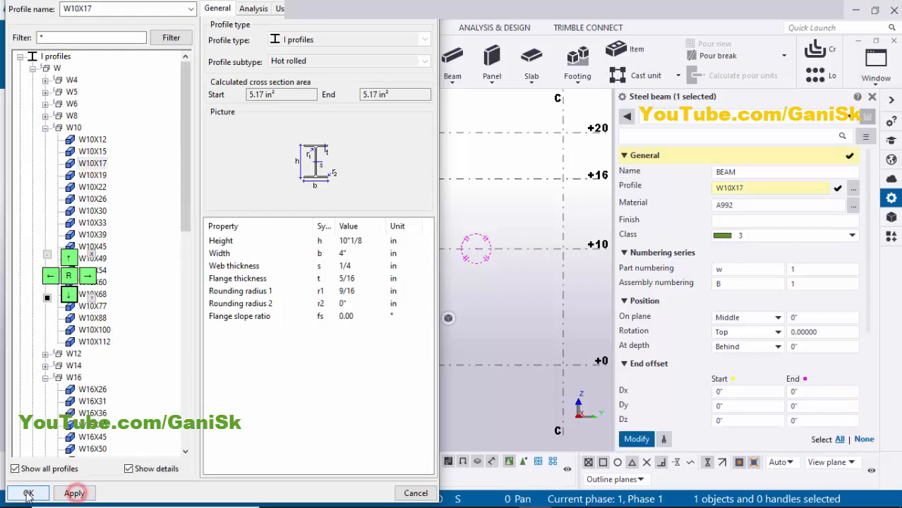
left_click(28, 493)
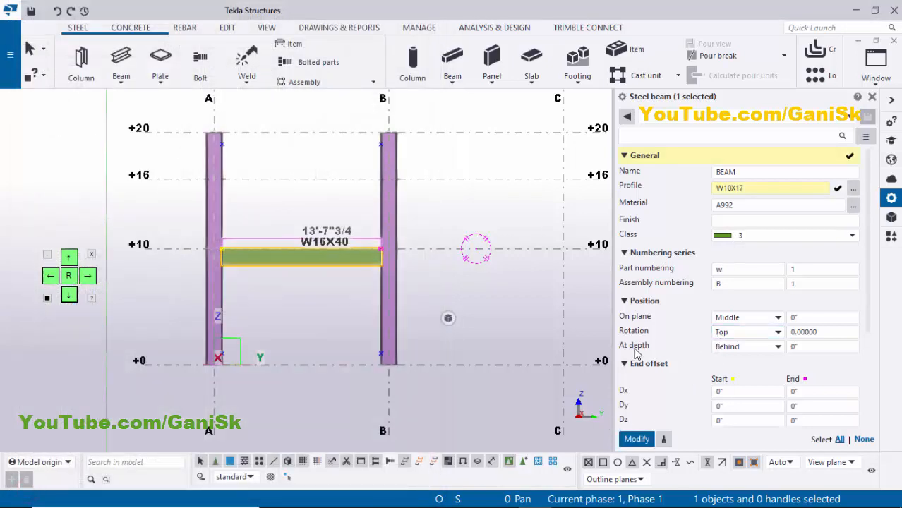
Set the beam's depth position to Middle, apply the property changes to it, and redraw the view
left_click(738, 349)
left_click(732, 360)
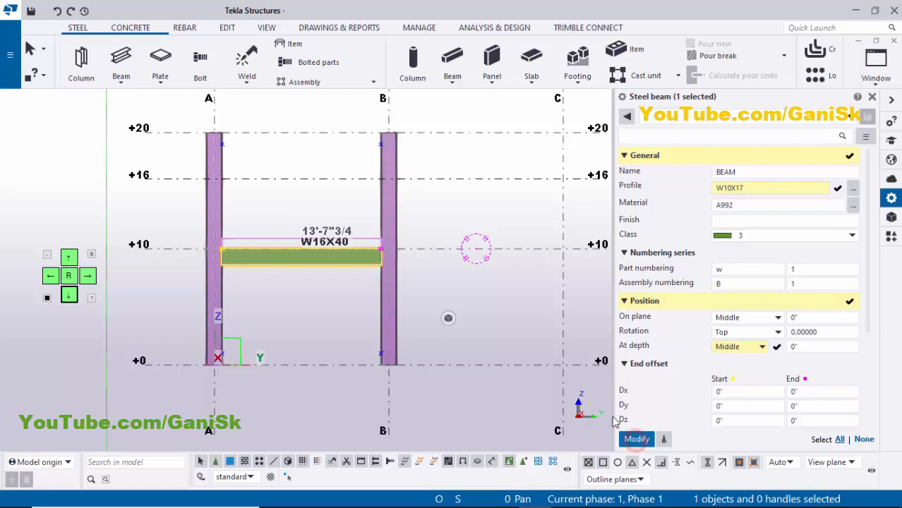
left_click(637, 439)
scroll(233, 243, "up", 6)
scroll(276, 228, "up", 1)
middle_click_drag(280, 240, 265, 276)
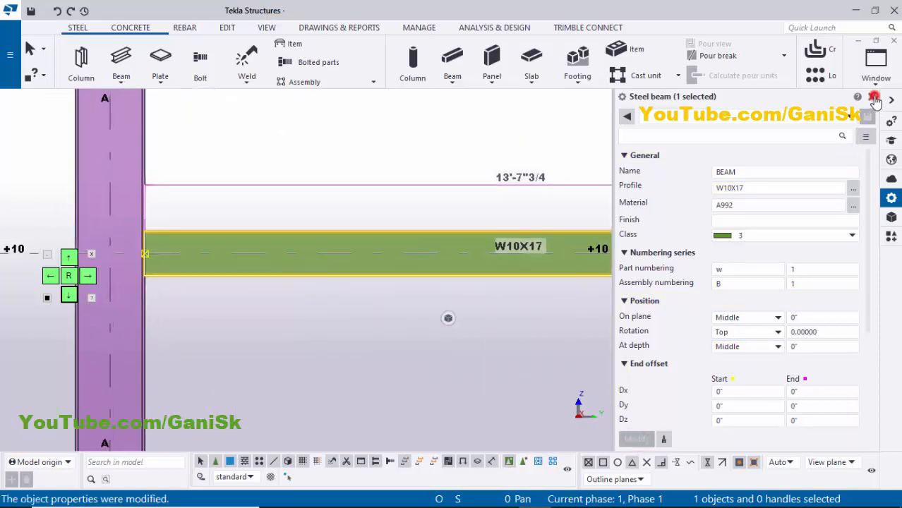
left_click(873, 96)
scroll(513, 205, "down", 1)
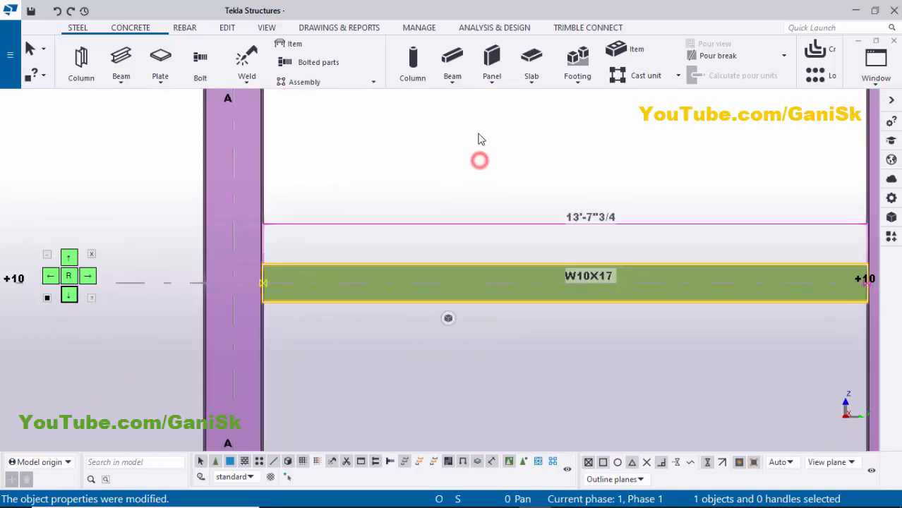
right_click(478, 139)
left_click(523, 207)
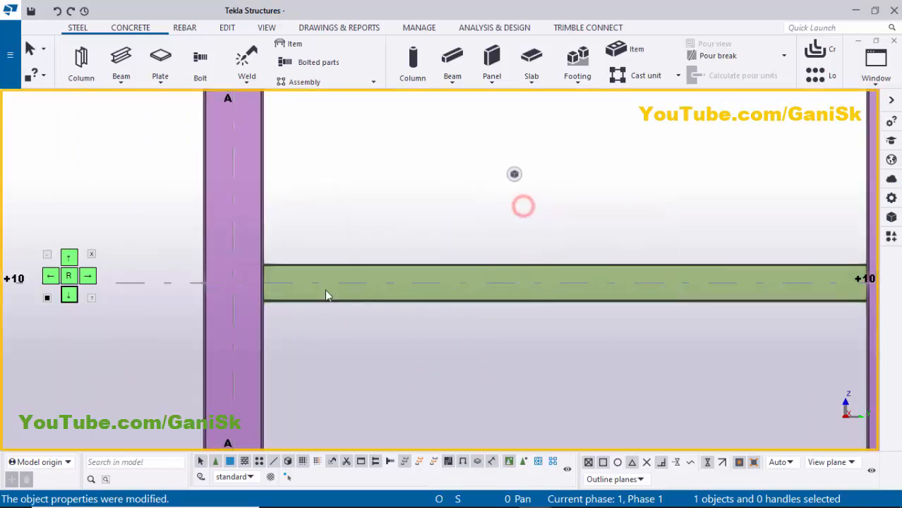
Create a diagonal steel brace from the lower point on column A to the beam's bottom corner at column B
scroll(314, 318, "down", 1)
middle_click_drag(303, 236, 268, 123)
middle_click_drag(360, 339, 396, 228)
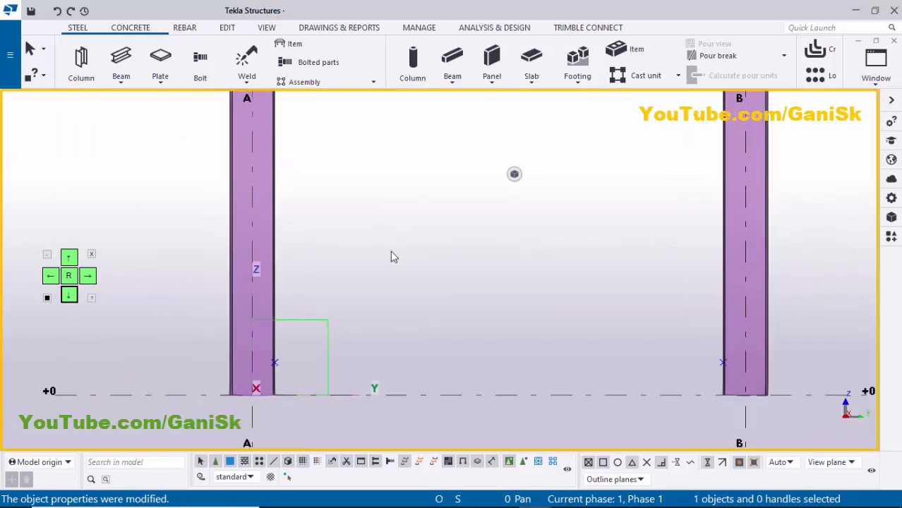
scroll(395, 236, "down", 1)
middle_click_drag(532, 243, 521, 278)
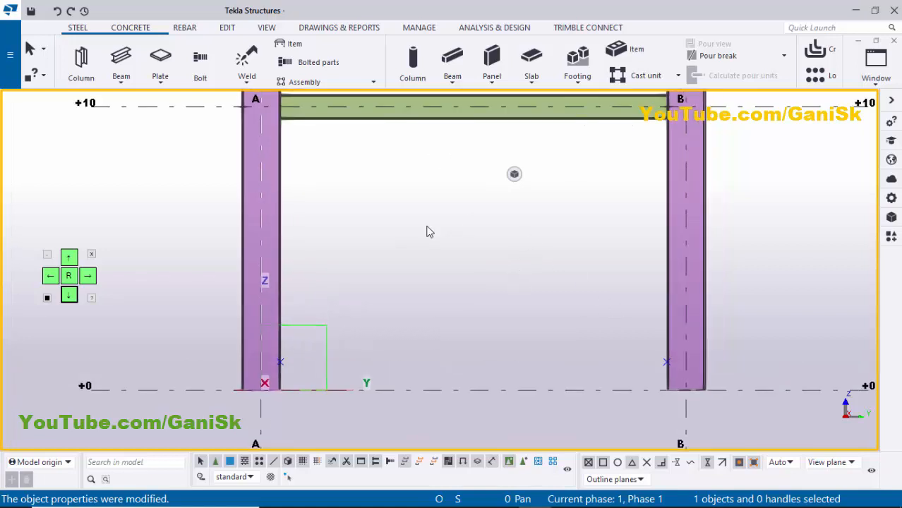
left_click(122, 57)
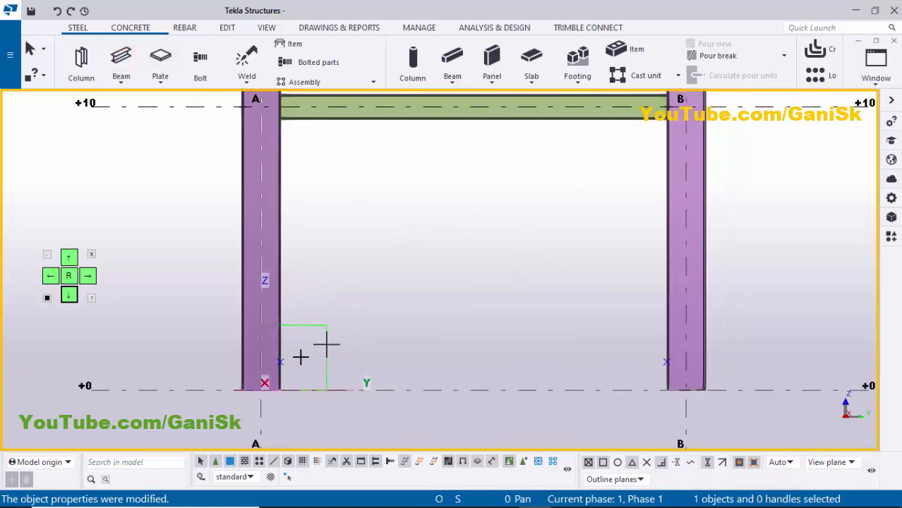
left_click(279, 362)
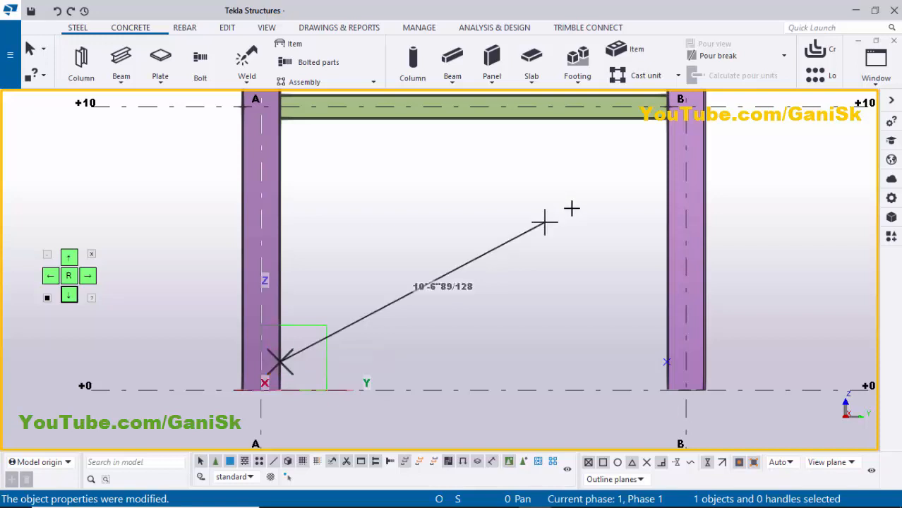
scroll(572, 207, "up", 2)
scroll(569, 167, "up", 2)
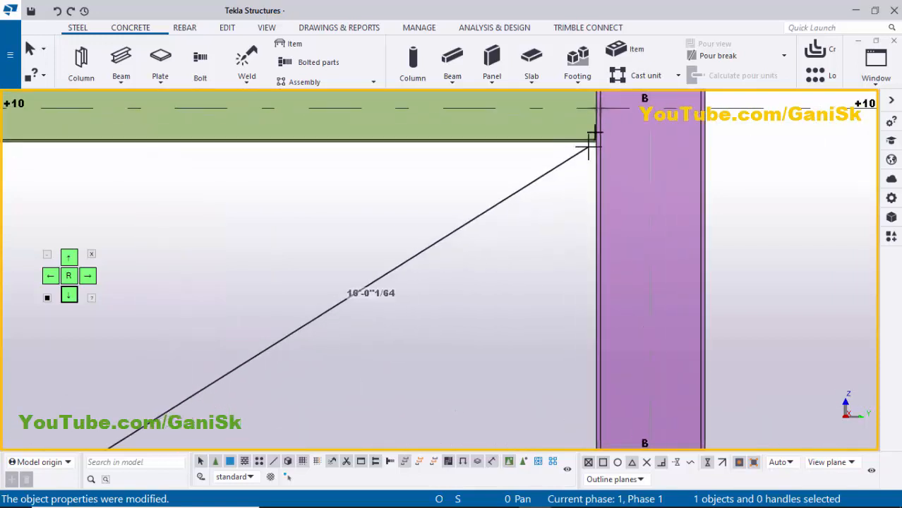
scroll(596, 138, "up", 3)
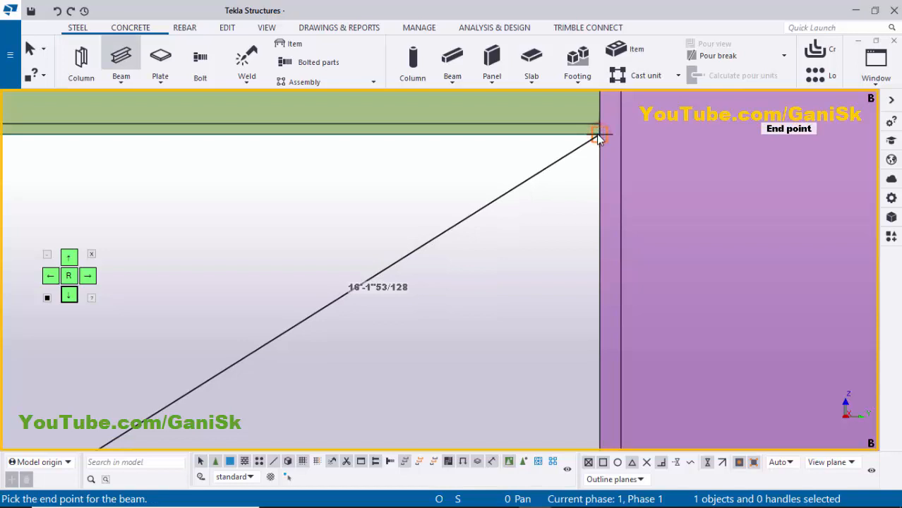
left_click(597, 134)
scroll(598, 134, "down", 5)
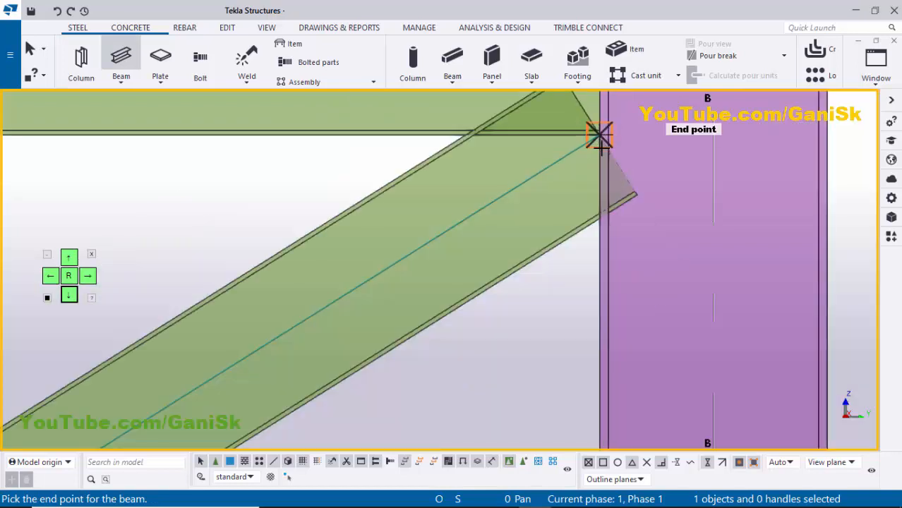
Create the crossing lower brace from the beam's bottom corner at column A to the lower point on column B
scroll(424, 141, "up", 5)
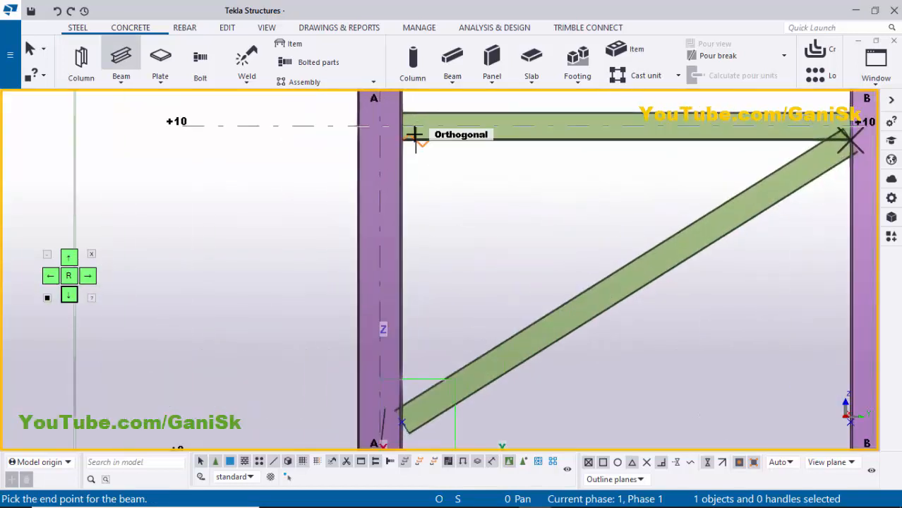
scroll(351, 222, "up", 1)
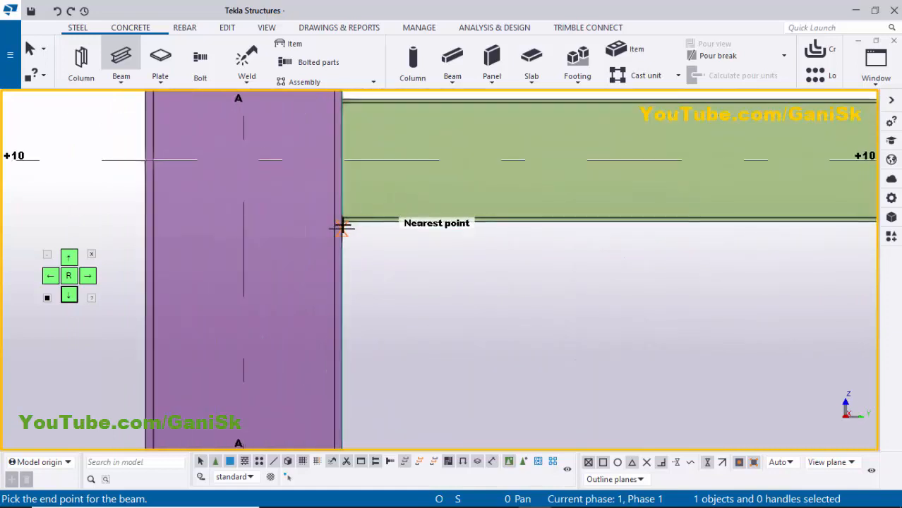
left_click(340, 222)
left_click(314, 215)
scroll(364, 222, "down", 6)
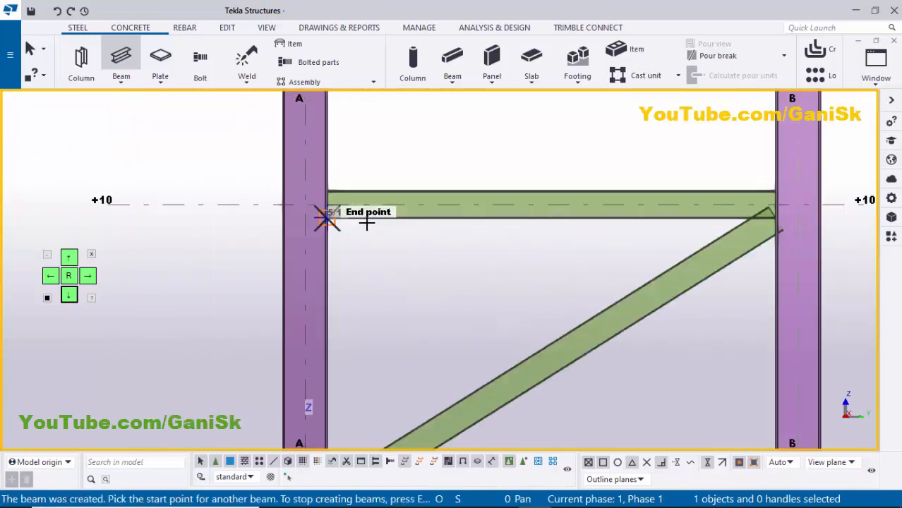
scroll(494, 304, "up", 4)
scroll(447, 283, "up", 1)
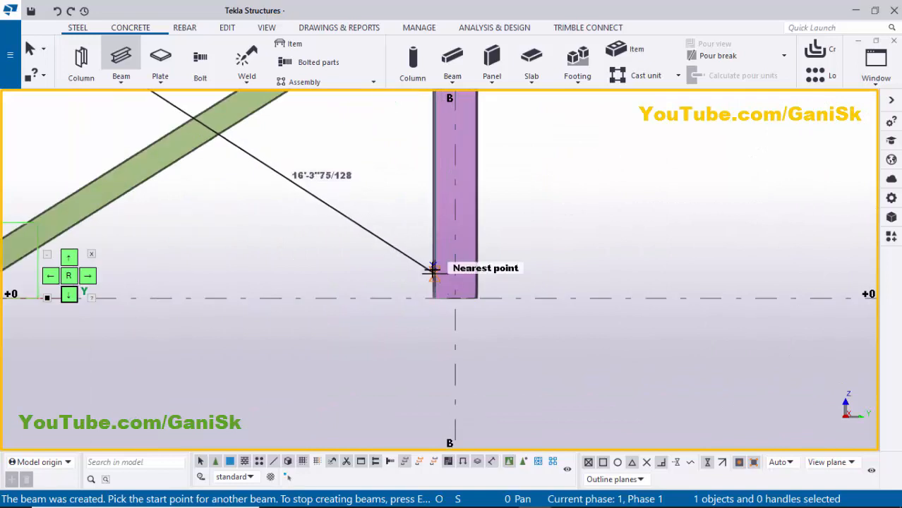
left_click(431, 266)
Create an upper diagonal brace from the beam's top corner at column A to the upper point on column B
scroll(510, 255, "down", 3)
middle_click_drag(349, 269, 339, 418)
scroll(280, 221, "up", 7)
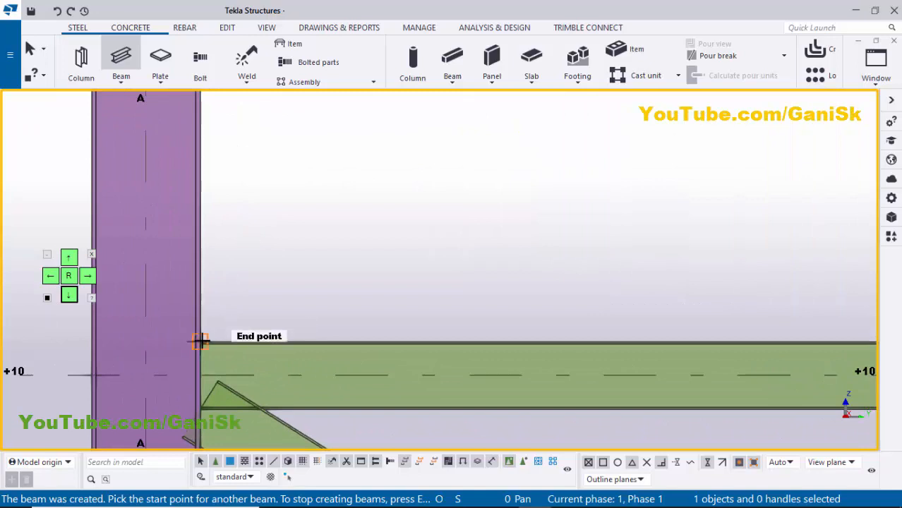
scroll(202, 339, "up", 4)
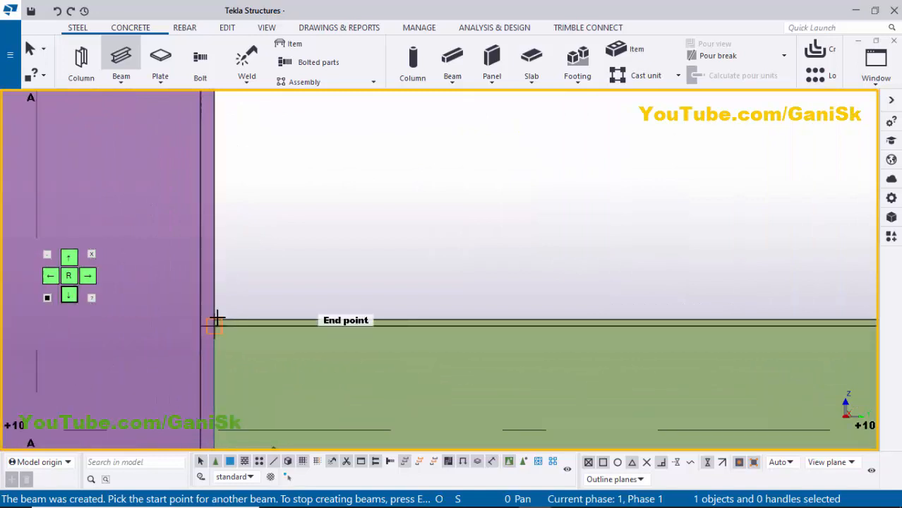
left_click(125, 330)
scroll(125, 331, "down", 6)
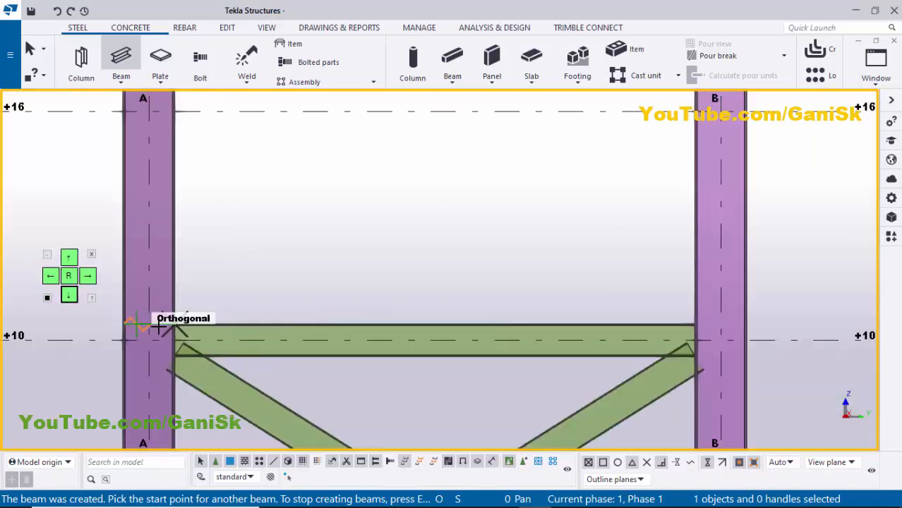
scroll(339, 262, "up", 3)
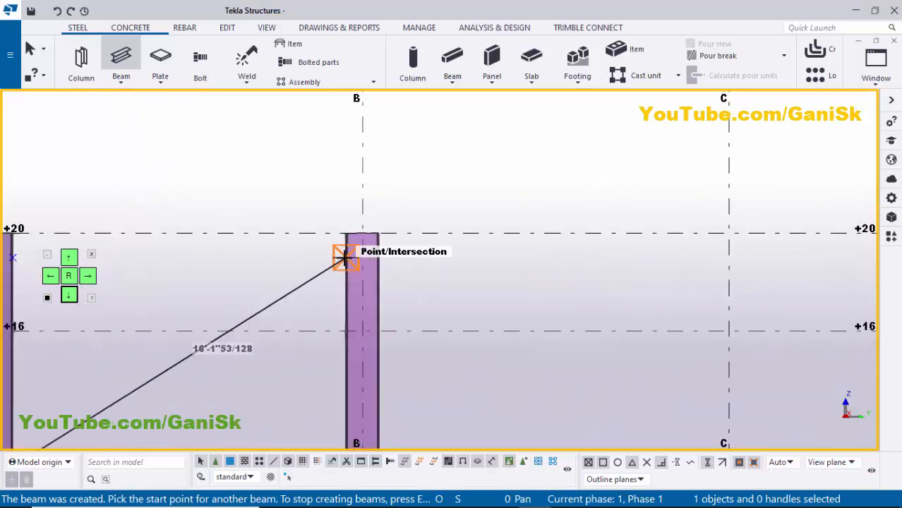
left_click(351, 271)
Create the crossing upper brace from the upper point on column A to the beam's top corner at column B, and redraw the view
scroll(318, 278, "down", 3)
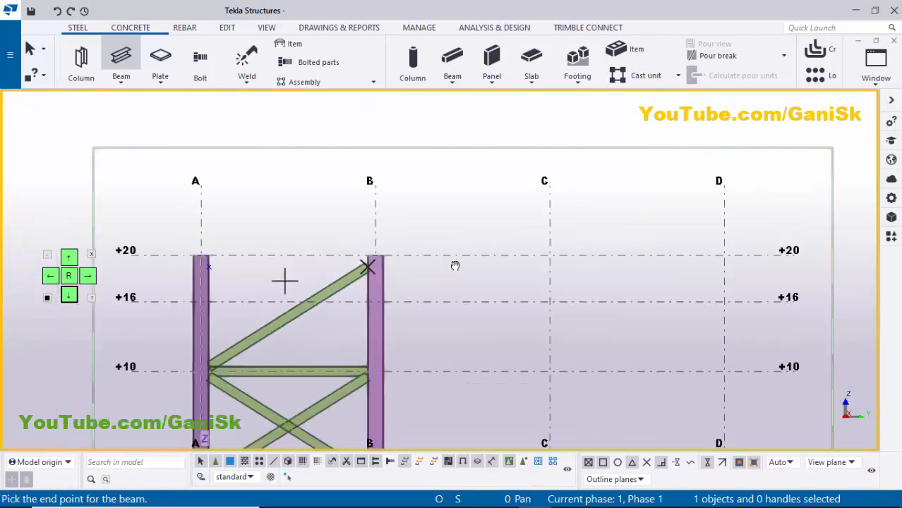
middle_click_drag(319, 278, 433, 256)
scroll(422, 247, "up", 3)
scroll(421, 247, "up", 4)
left_click(390, 244)
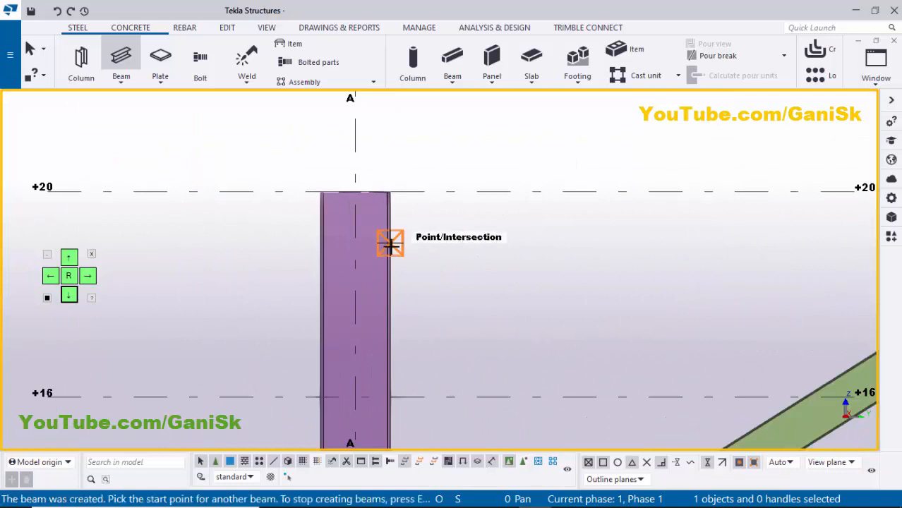
left_click(390, 243)
scroll(390, 243, "down", 5)
middle_click_drag(482, 318, 429, 238)
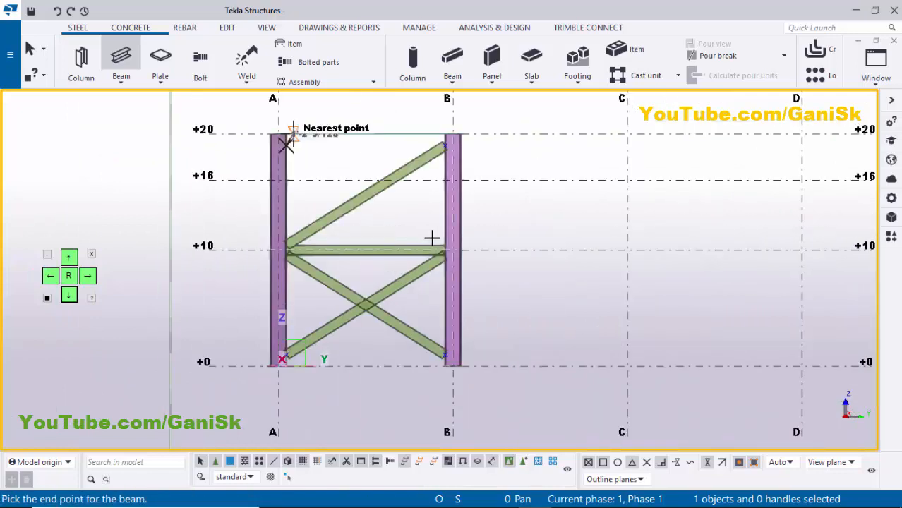
scroll(429, 235, "up", 5)
scroll(459, 244, "up", 2)
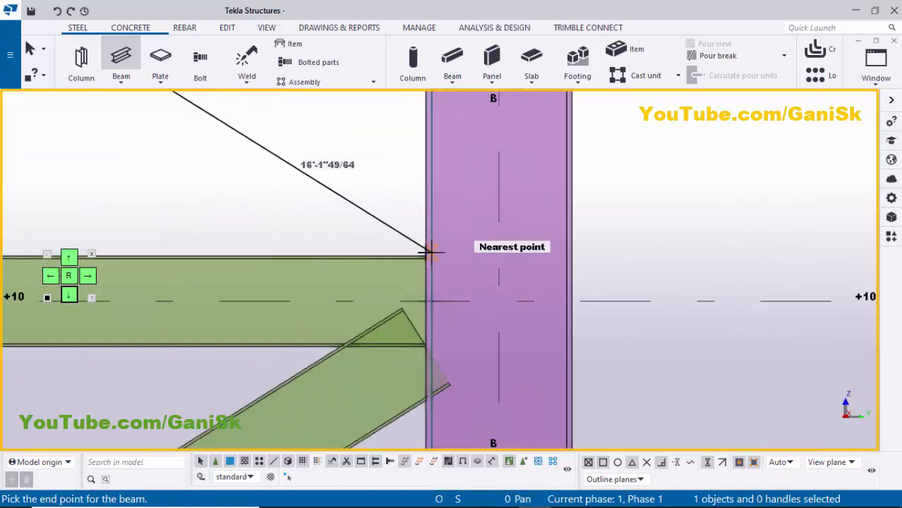
scroll(545, 254, "down", 1)
left_click(544, 255)
scroll(554, 251, "down", 5)
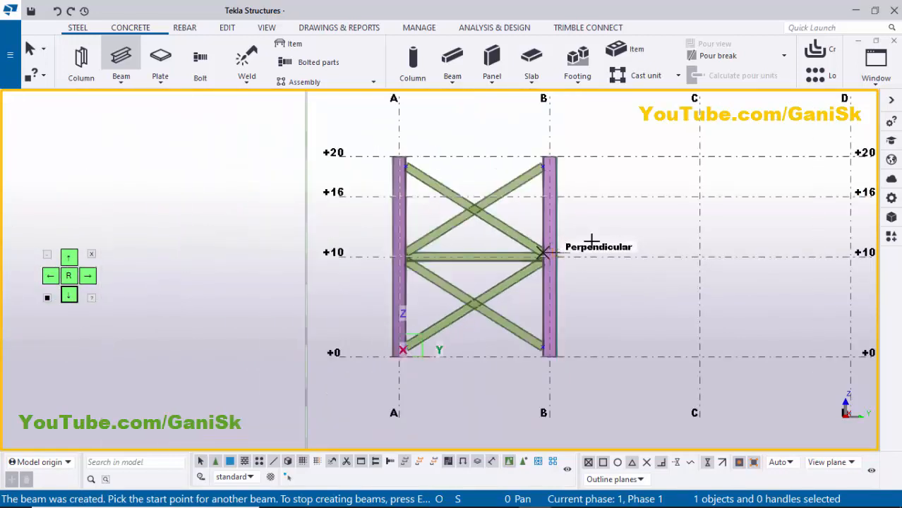
key("Escape")
right_click(625, 185)
left_click(656, 249)
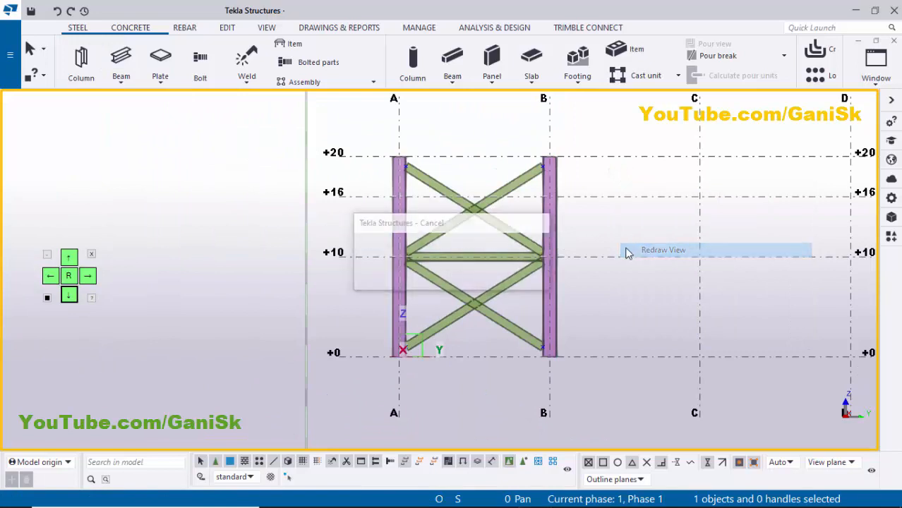
Switch to the 3D view and examine the joint where the beam and braces meet column A
left_click(875, 79)
left_click(833, 176)
scroll(565, 316, "up", 2)
scroll(565, 315, "up", 3)
middle_click_drag(311, 323, 714, 288, "ctrl")
scroll(600, 294, "down", 2)
scroll(601, 290, "up", 5)
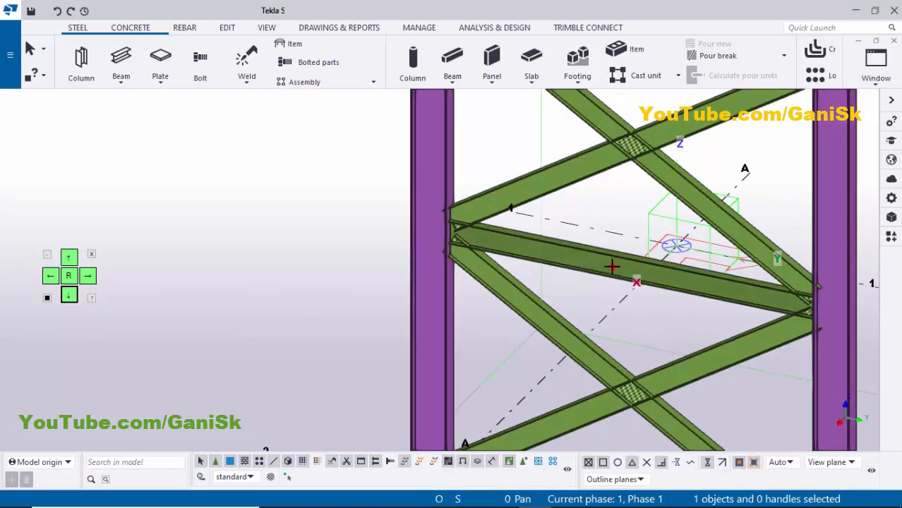
scroll(641, 282, "down", 5)
mouse_move(658, 279)
middle_mouse_down("ctrl")
mouse_move(509, 276)
mouse_move(654, 271)
middle_mouse_up("ctrl")
scroll(654, 270, "up", 4)
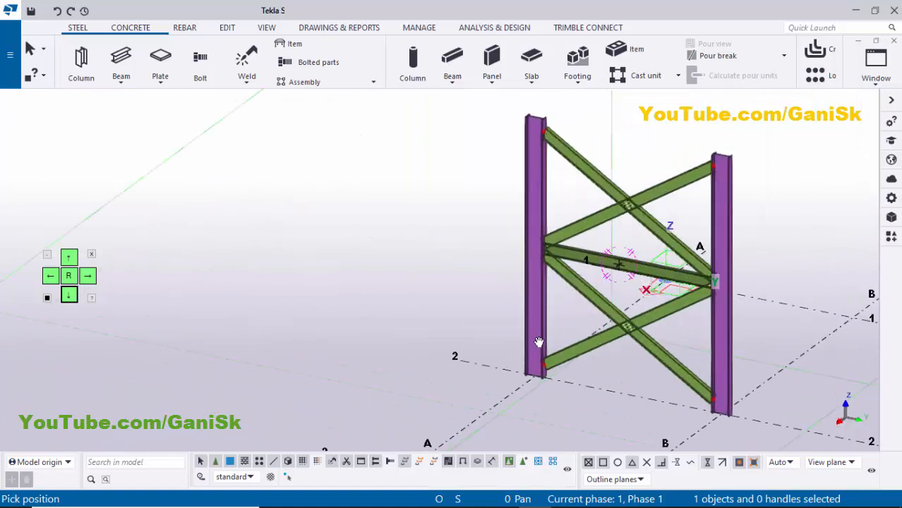
middle_click_drag(540, 329, 538, 294)
scroll(533, 356, "up", 5)
scroll(557, 325, "down", 2)
middle_click_drag(554, 106, 524, 214)
scroll(490, 243, "up", 3)
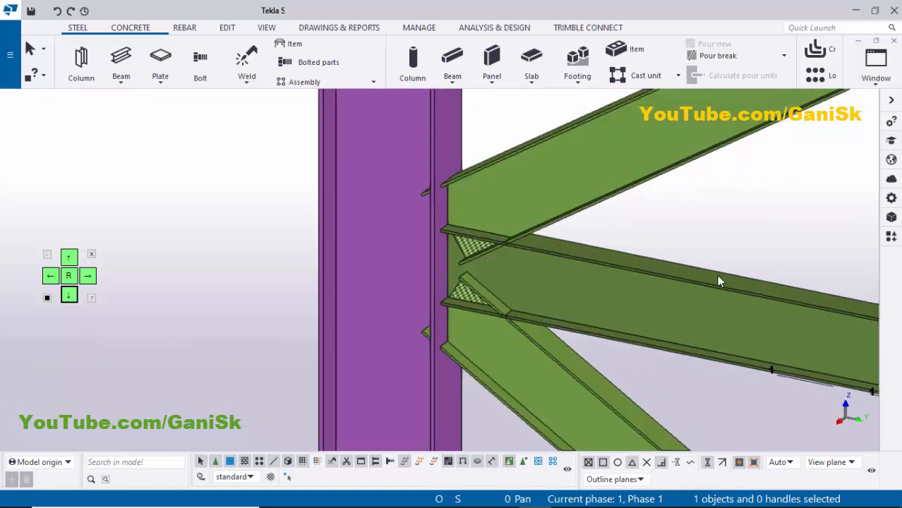
Search the applications and components for 11 and start the Bolted gusset (11) connection
key("ctrl+f")
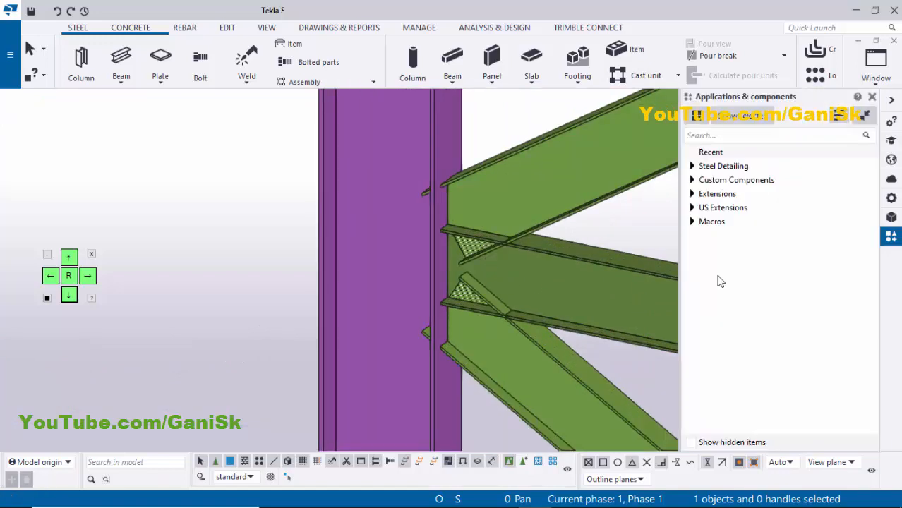
left_click(734, 141)
type("11")
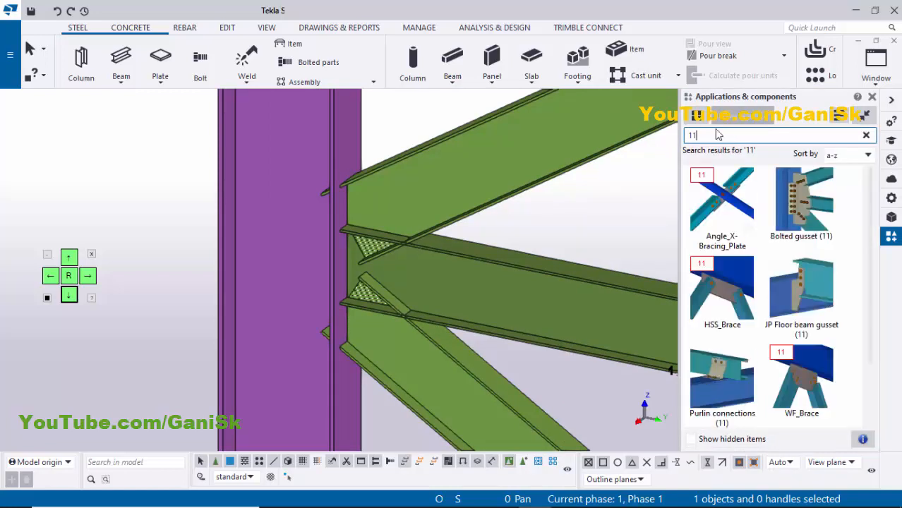
left_click(812, 203)
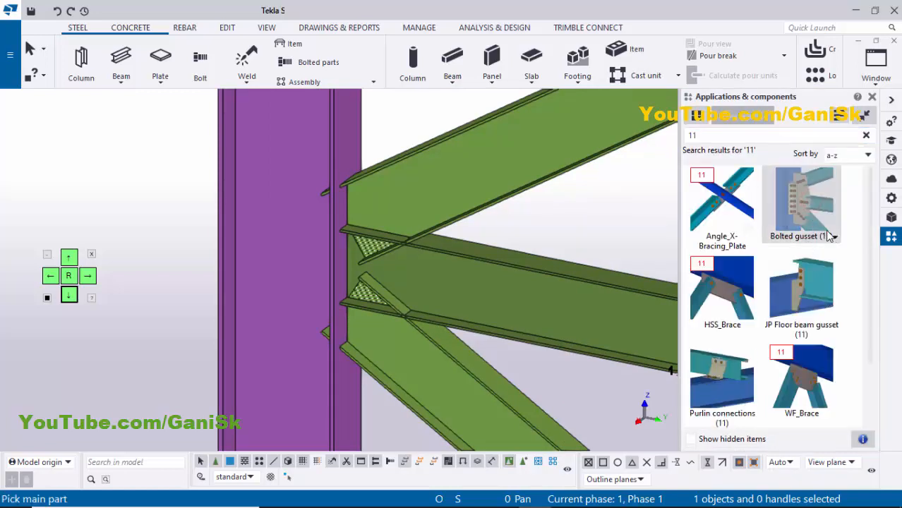
Create the Bolted gusset (11) connection with the column as main part and the lower brace, beam and upper brace as secondary parts
left_click(294, 276)
middle_click_drag(385, 303, 292, 268)
left_click(372, 329)
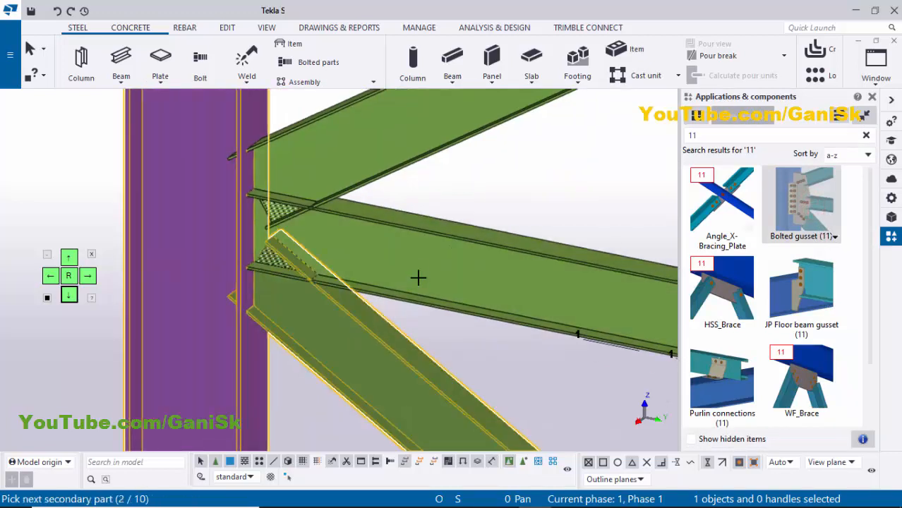
left_click(443, 129)
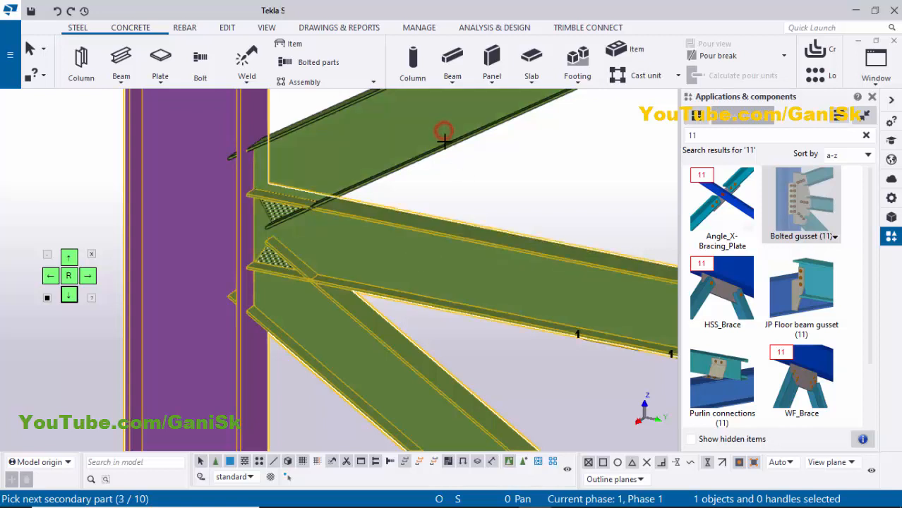
middle_click_drag(487, 229, 484, 244)
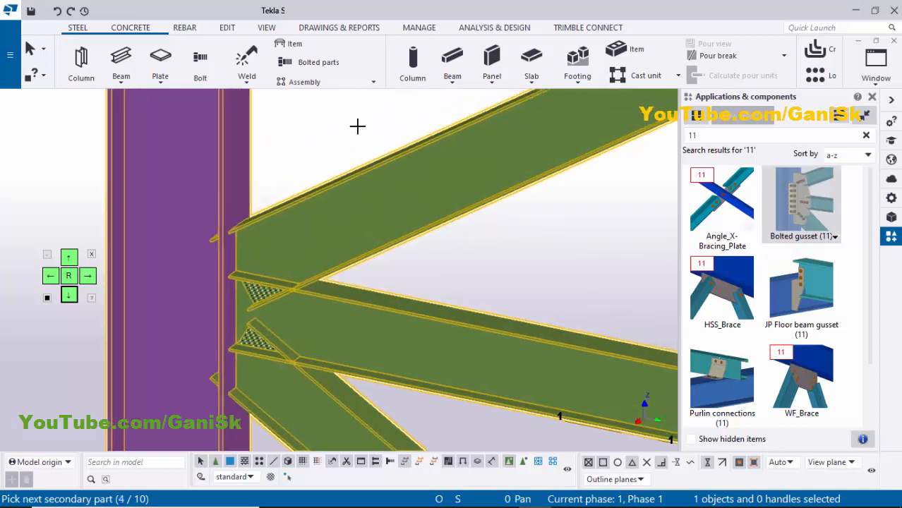
middle_click(357, 127)
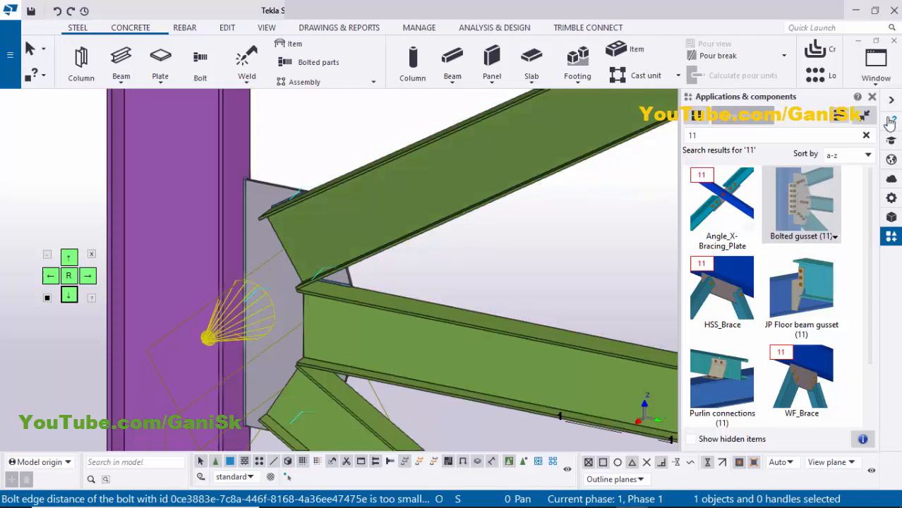
Close the component catalog, redraw the view and rotate around the gusset to examine its plate and brace bolts
left_click(873, 98)
right_click(493, 110)
left_click(505, 119)
right_click(433, 120)
left_click(494, 189)
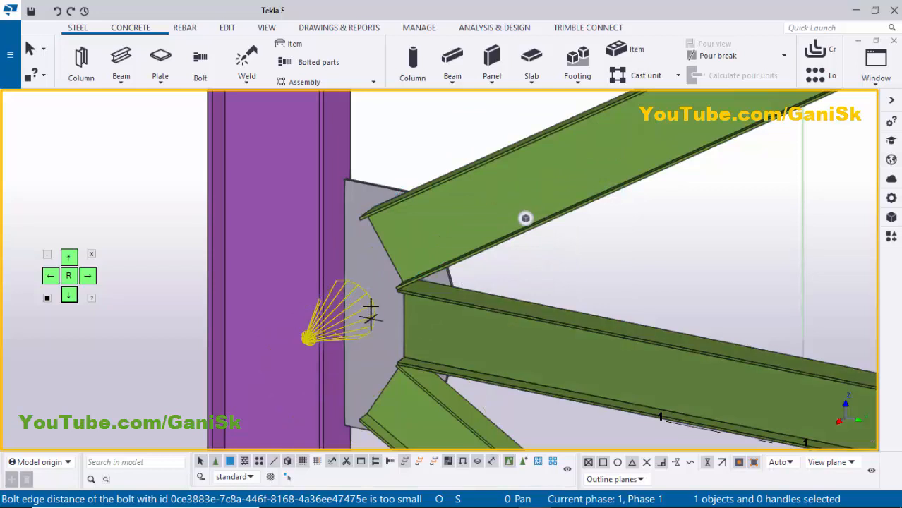
key("v")
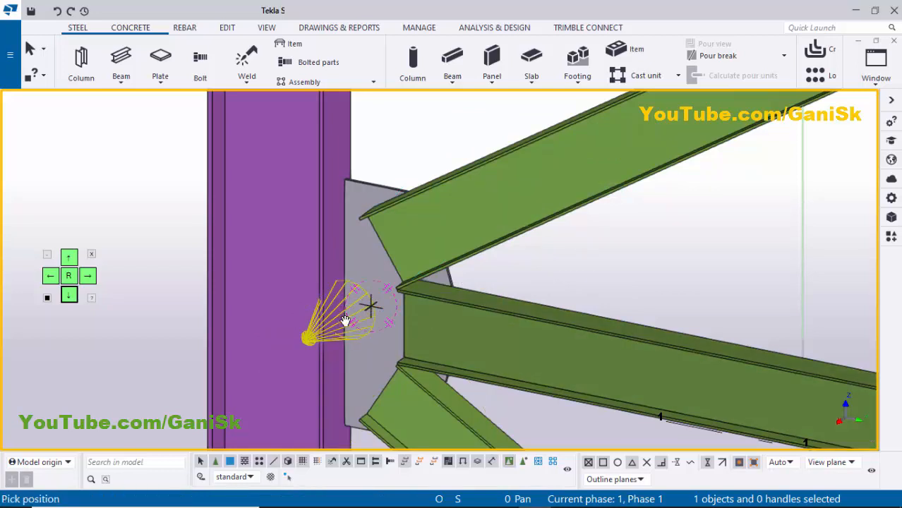
middle_click_drag(414, 326, 340, 221, "ctrl")
scroll(343, 224, "down", 5)
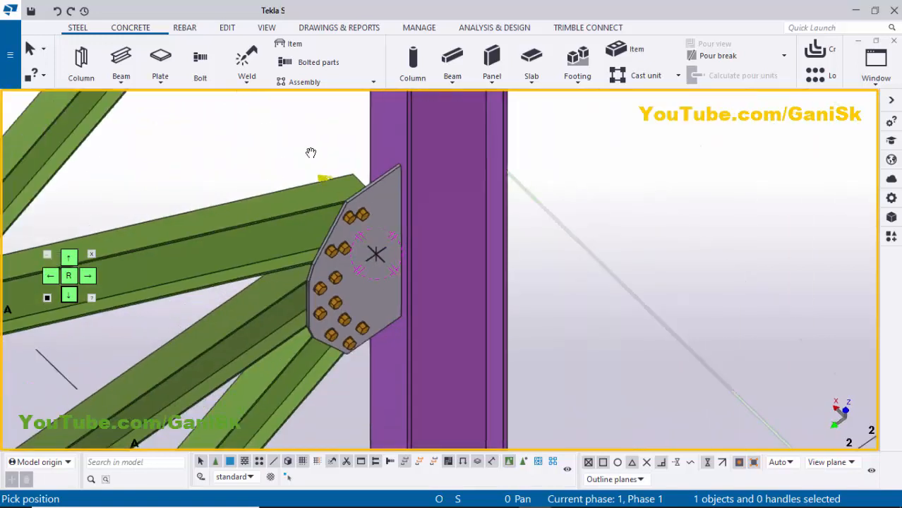
Open the gusset connection's properties and shift the display so that the whole dialog can be reached
double_click(372, 238)
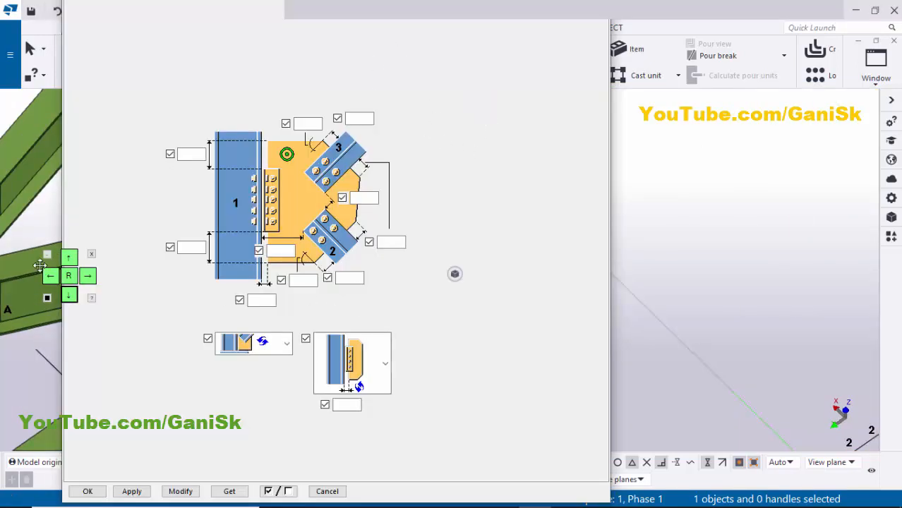
left_click_drag(54, 256, 83, 205)
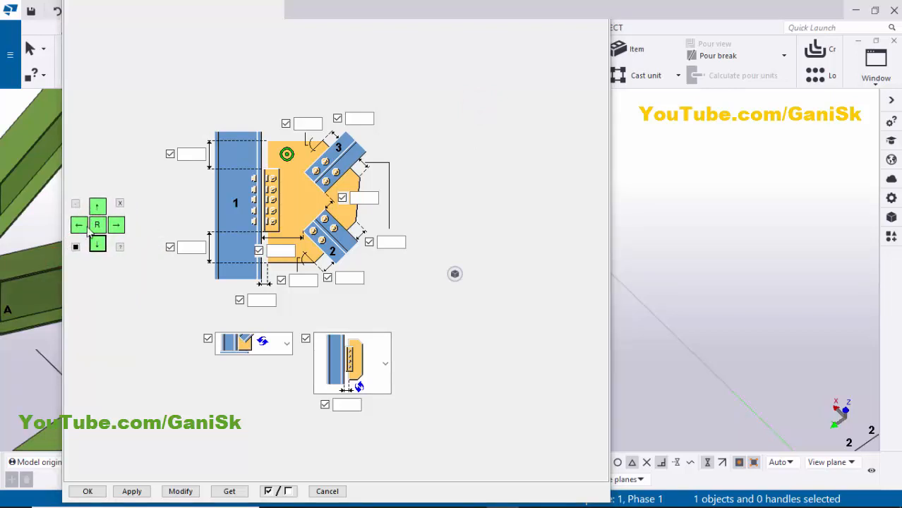
left_click_drag(78, 209, 39, 213)
left_click(125, 190)
left_click(60, 246)
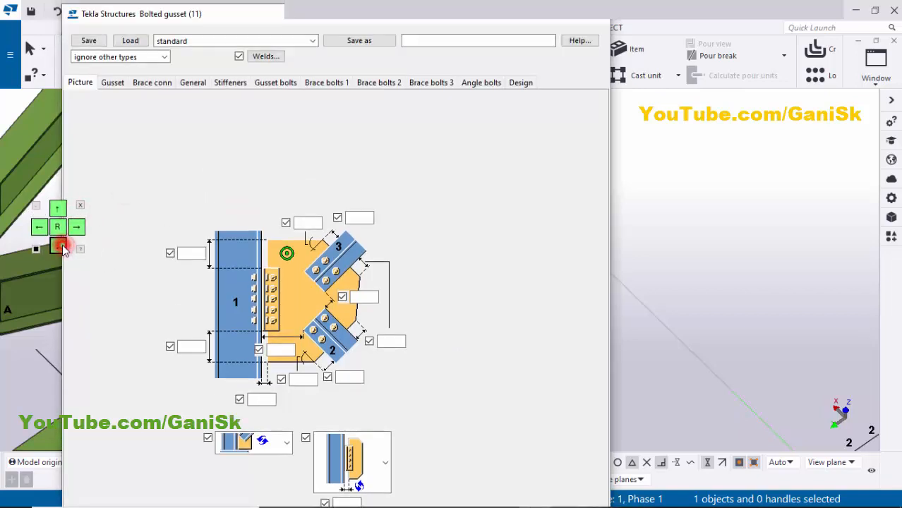
left_click(58, 208)
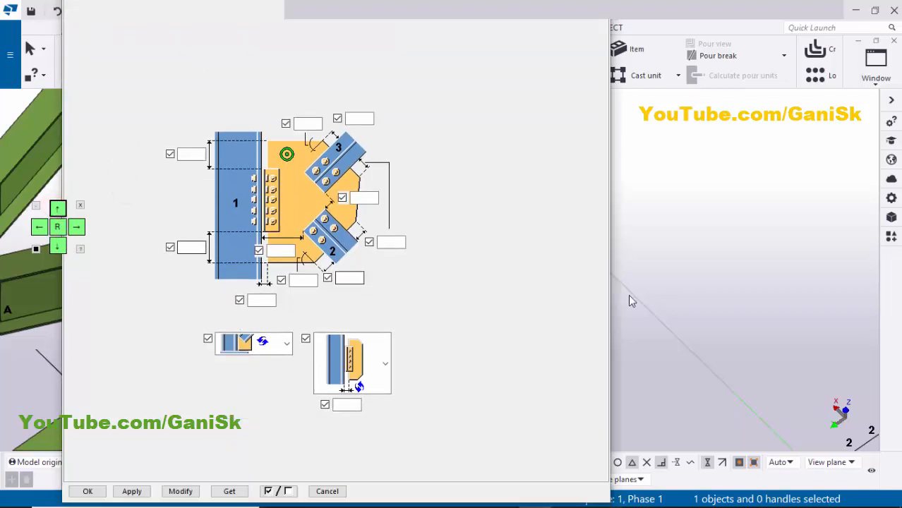
Set the clearance between the braces to 1" in the connection picture settings and apply it to the gusset connection
scroll(627, 302, "down", 3)
middle_click_drag(629, 302, 750, 317)
scroll(707, 301, "up", 2)
scroll(714, 299, "up", 2)
middle_click_drag(715, 280, 674, 201, "ctrl")
scroll(699, 197, "up", 2)
scroll(700, 206, "up", 1)
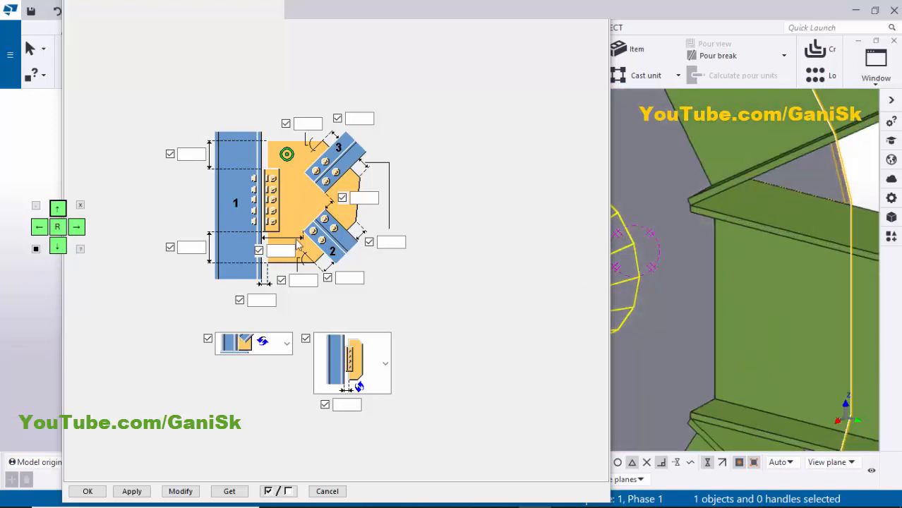
left_click(361, 198)
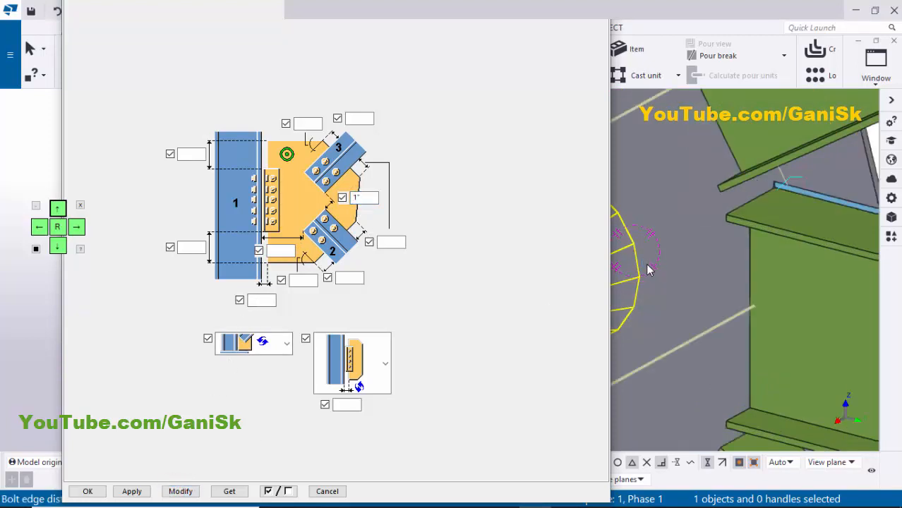
scroll(688, 274, "down", 3)
middle_click_drag(691, 274, 722, 254, "ctrl")
Display the brace connection settings and examine how the beam and braces sit against the gusset plate
left_click(457, 161)
left_click(56, 248)
left_click(57, 248)
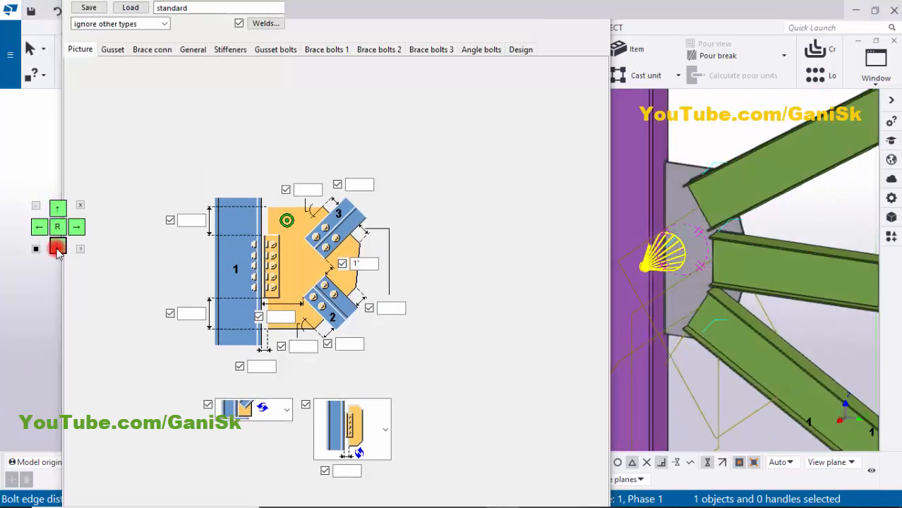
left_click(57, 249)
left_click(153, 83)
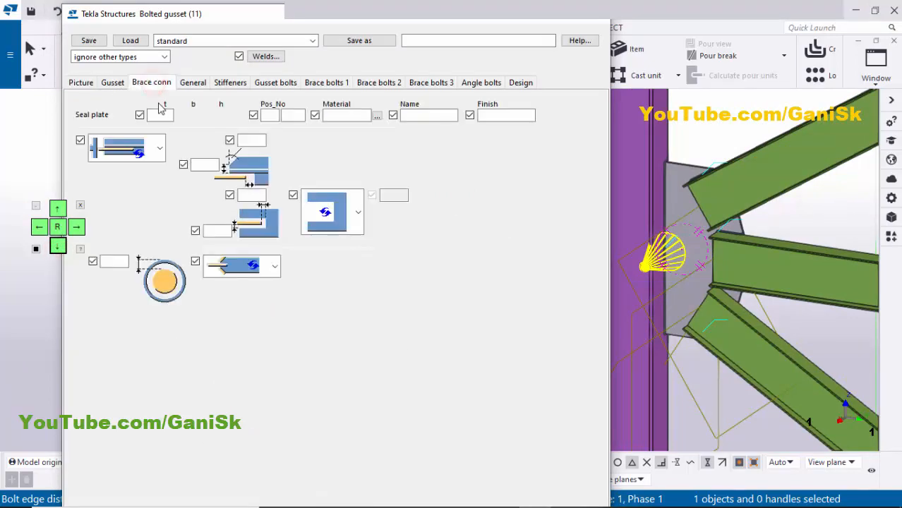
mouse_move(651, 266)
middle_mouse_down("ctrl")
mouse_move(702, 249)
mouse_move(697, 220)
middle_mouse_up("ctrl")
scroll(697, 220, "up", 6)
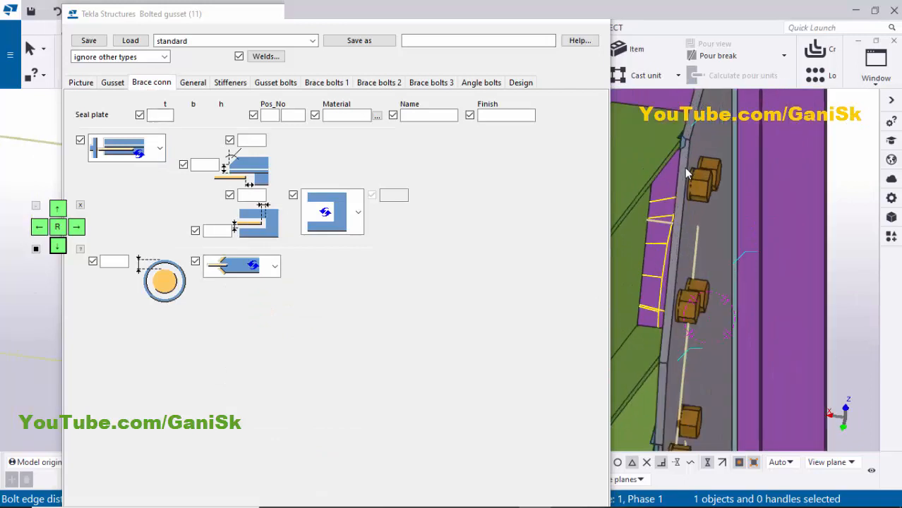
mouse_move(684, 182)
middle_mouse_down("ctrl")
mouse_move(706, 189)
mouse_move(679, 191)
middle_mouse_up("ctrl")
scroll(687, 190, "up", 4)
mouse_move(662, 223)
middle_mouse_down("ctrl")
mouse_move(656, 243)
mouse_move(676, 241)
mouse_move(624, 265)
mouse_move(653, 269)
mouse_move(752, 240)
middle_mouse_up("ctrl")
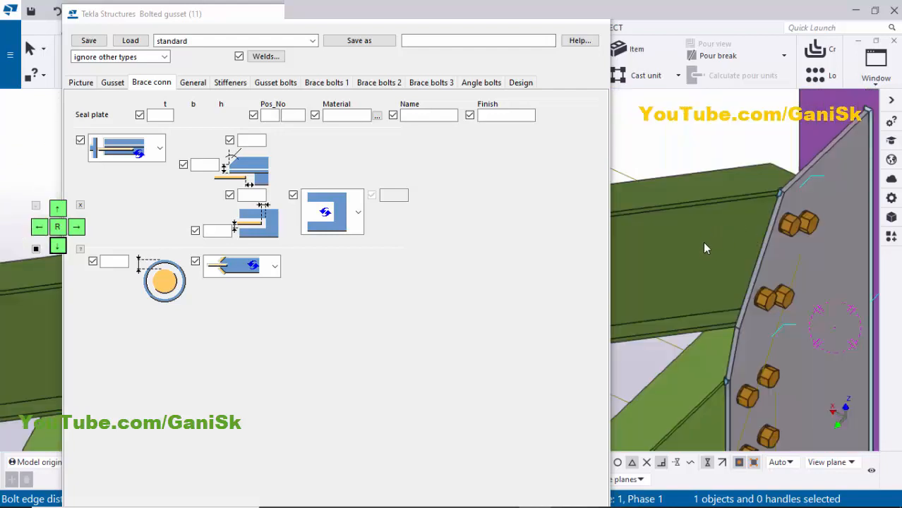
Set the brace connection type to braces lapped on one side of the gusset with notched flanges, and apply it to the connection
left_click(152, 147)
left_click(117, 242)
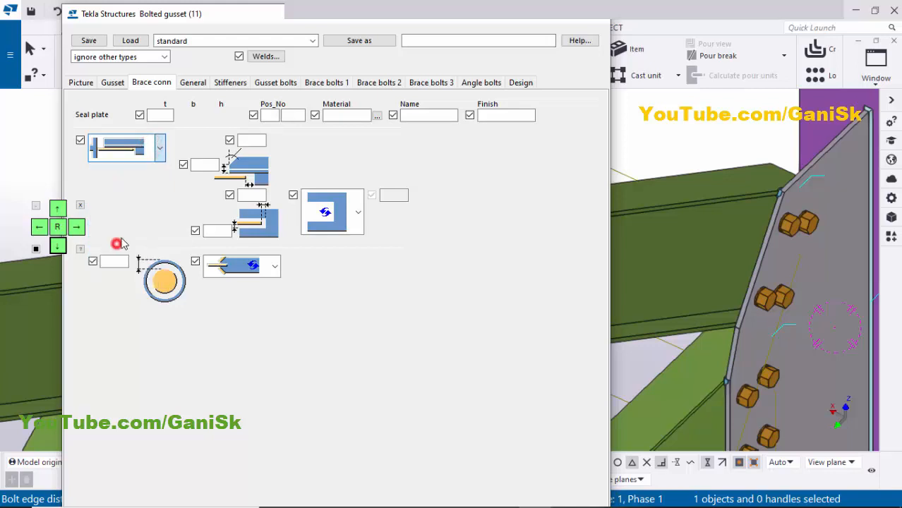
left_click(151, 152)
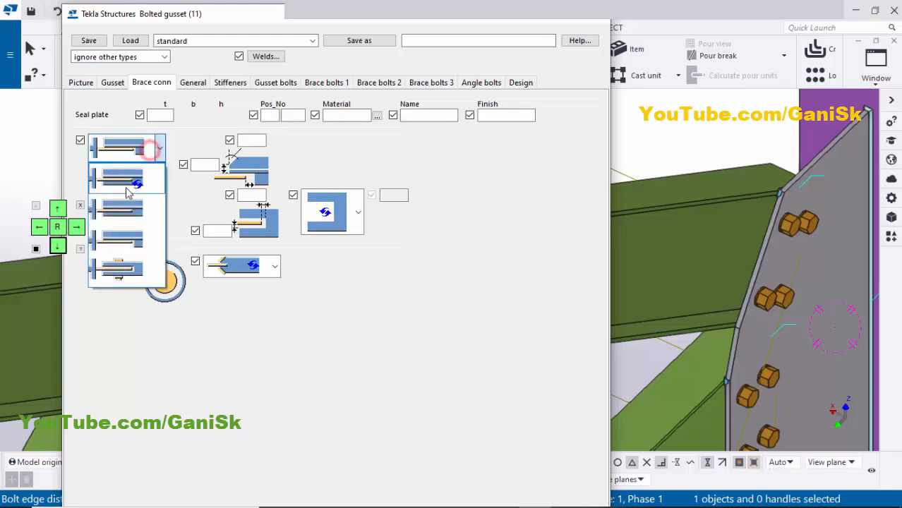
left_click(123, 244)
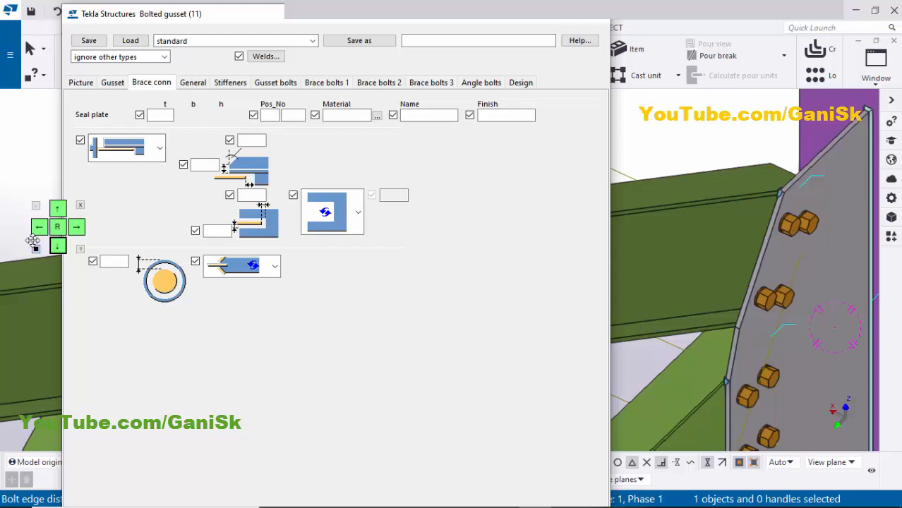
left_click(57, 208)
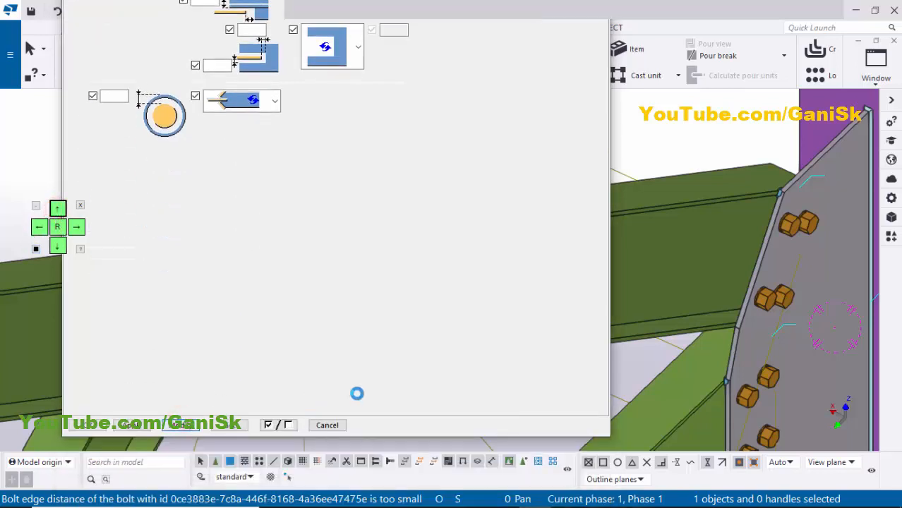
scroll(635, 346, "down", 3)
middle_click_drag(650, 350, 702, 321, "ctrl")
middle_click_drag(754, 278, 701, 275, "ctrl")
scroll(705, 282, "up", 6)
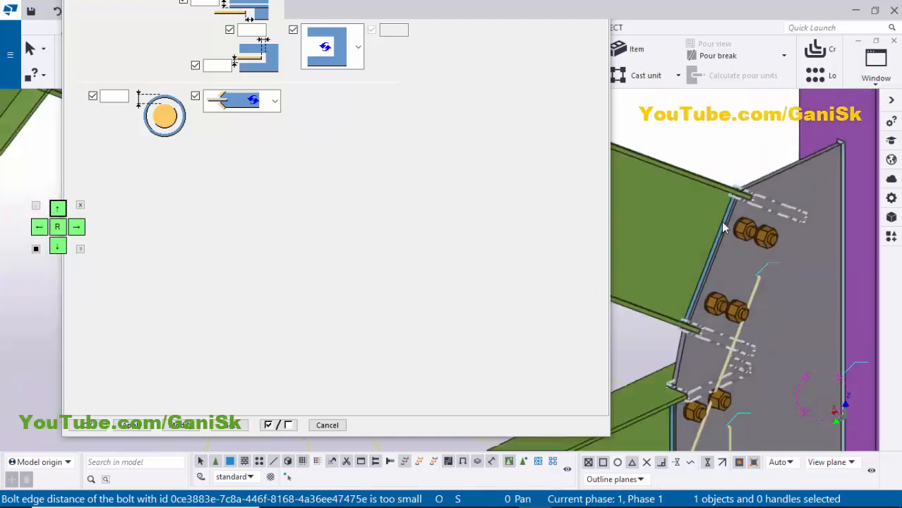
scroll(755, 243, "down", 4)
middle_click_drag(750, 265, 452, 292, "ctrl")
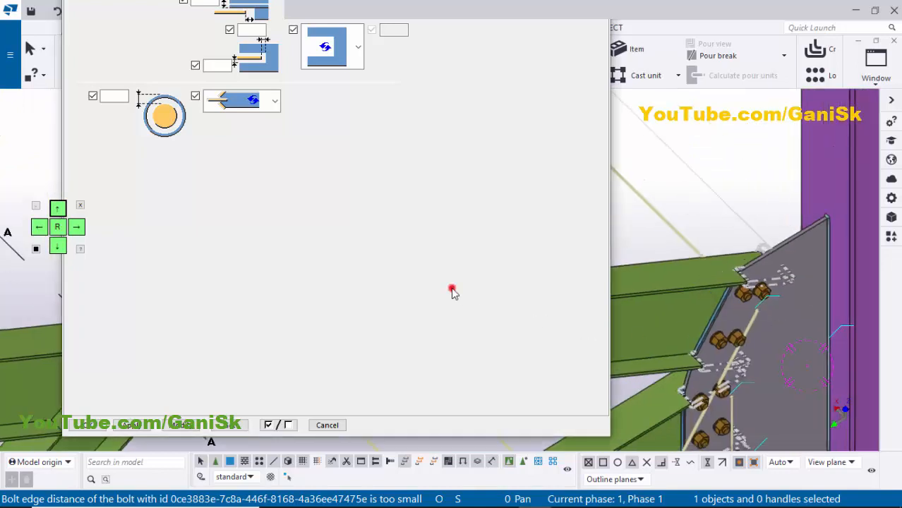
Set the gusset plate thickness to 3/4 and apply it, checking the plate from both sides
left_click(57, 246)
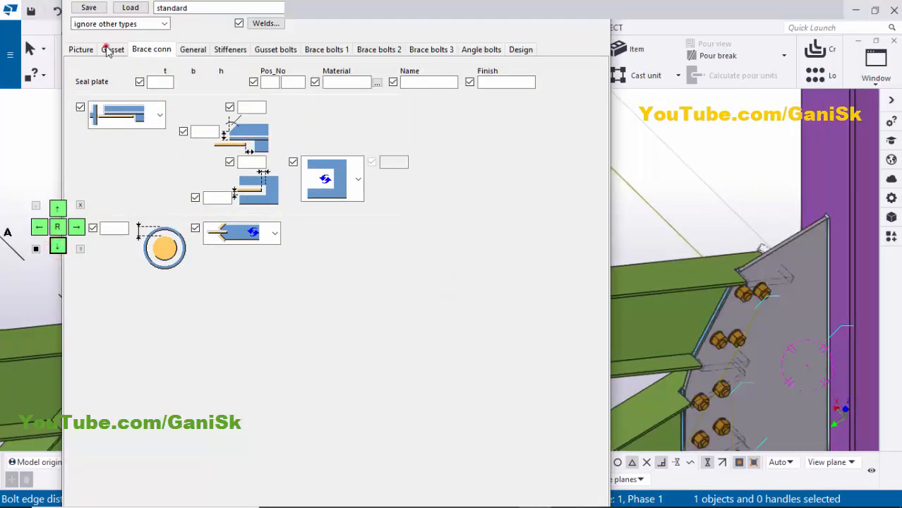
left_click(111, 49)
middle_click_drag(771, 316, 793, 271, "ctrl")
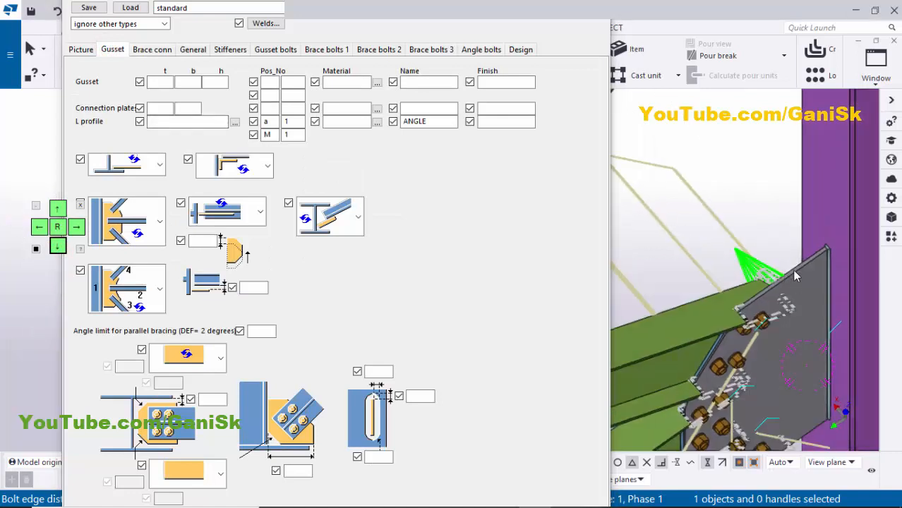
scroll(791, 265, "up", 5)
left_click(163, 83)
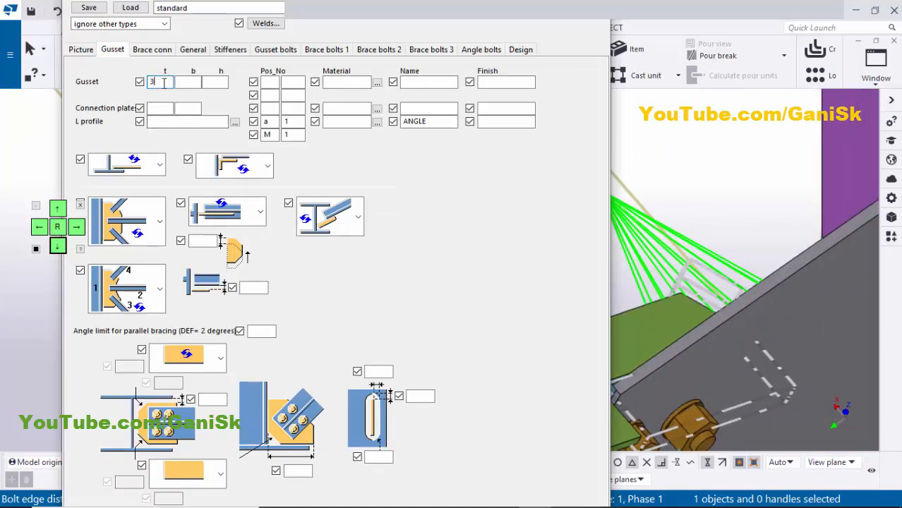
left_click(346, 271)
left_click(58, 208)
left_click(58, 209)
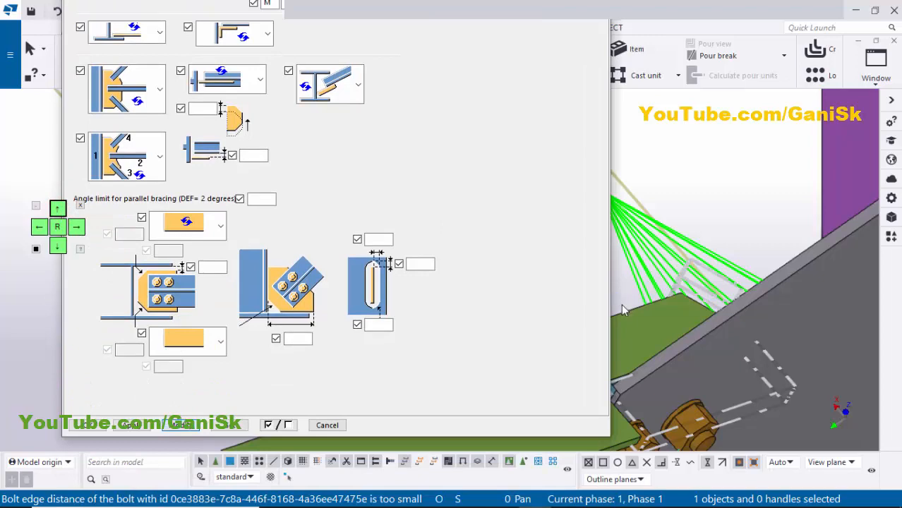
scroll(725, 323, "down", 5)
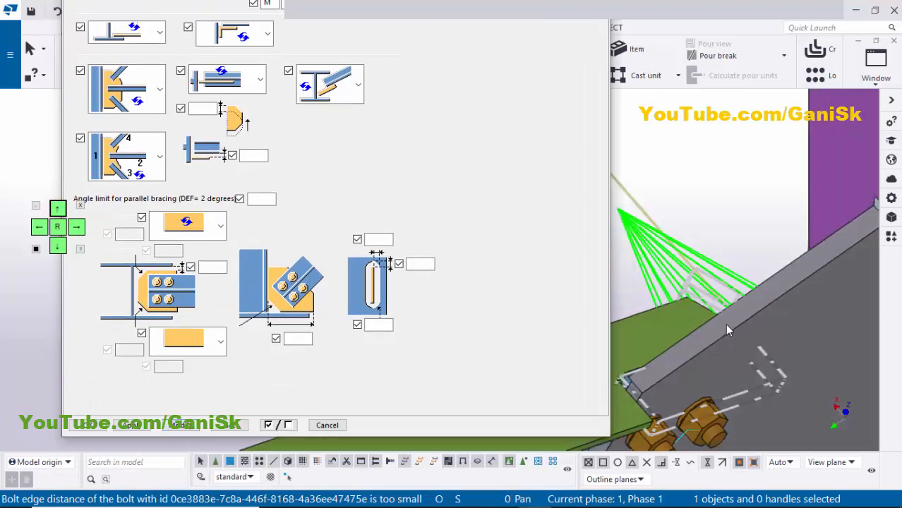
middle_click_drag(718, 329, 680, 331)
scroll(684, 328, "up", 5)
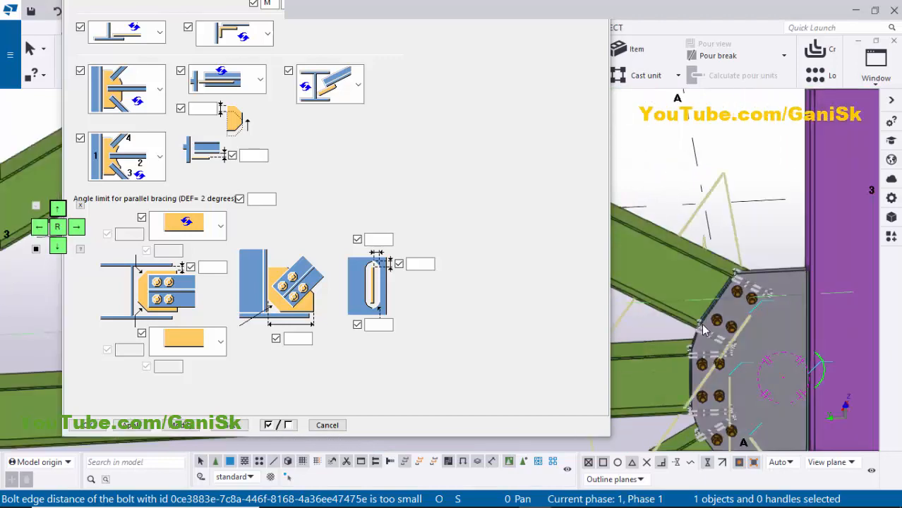
scroll(727, 345, "down", 5)
mouse_move(822, 389)
middle_mouse_down("ctrl")
mouse_move(750, 384)
mouse_move(755, 394)
mouse_move(798, 368)
mouse_move(790, 362)
middle_mouse_up("ctrl")
scroll(776, 352, "up", 3)
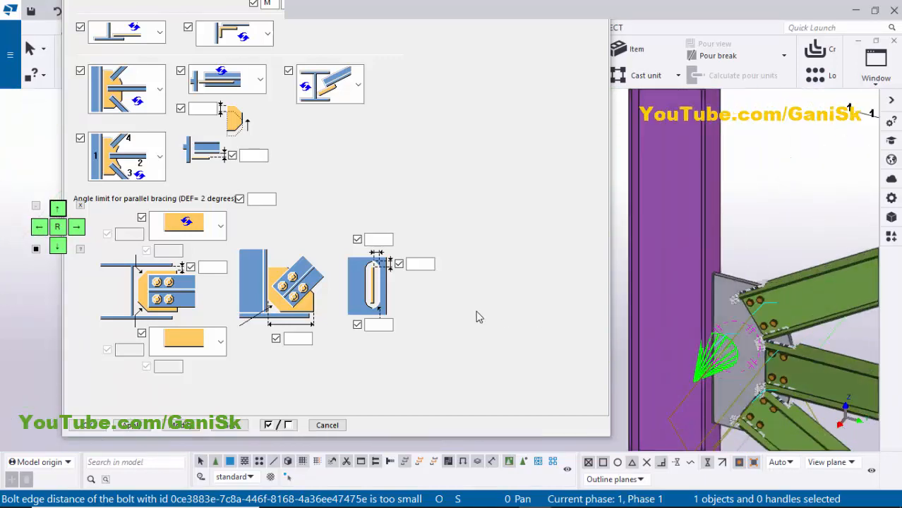
Set the bolt size for the first brace's bolts to 7/8
left_click(475, 311)
left_click(56, 245)
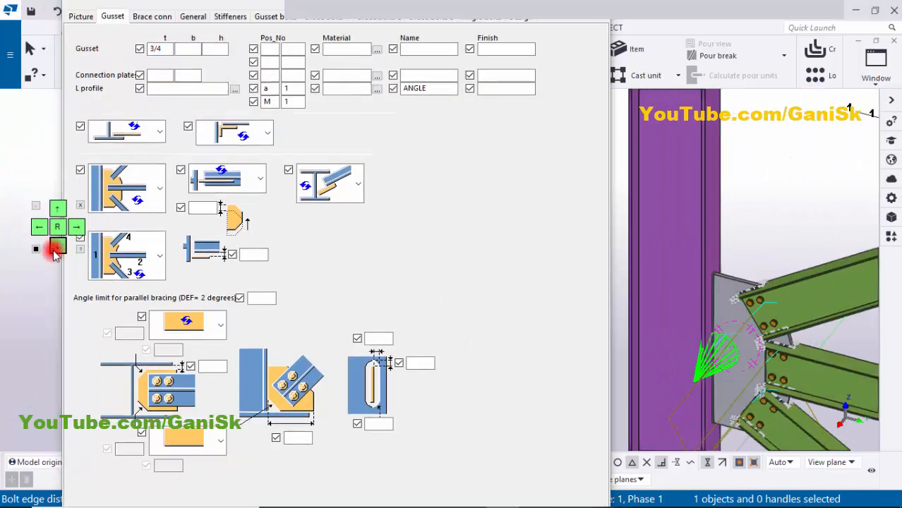
left_click(57, 245)
left_click(324, 83)
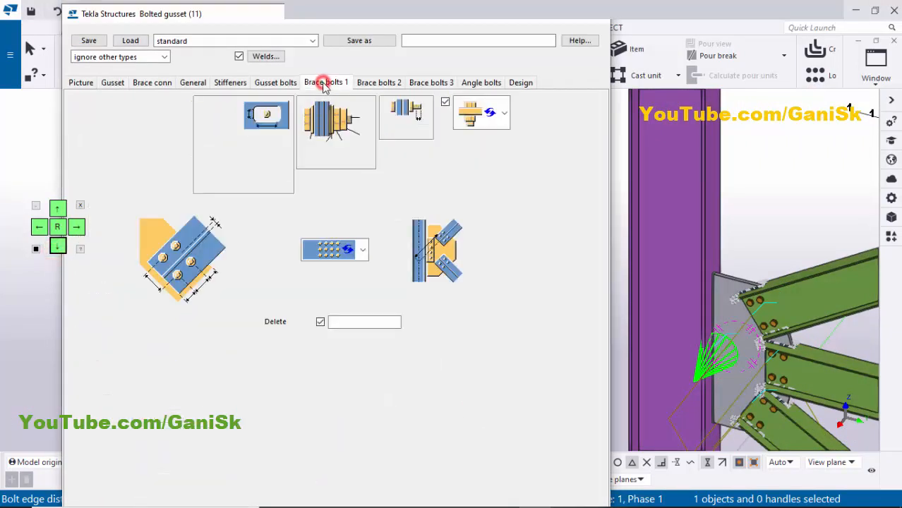
scroll(762, 410, "up", 1)
middle_click_drag(762, 418, 768, 292)
scroll(767, 295, "up", 5)
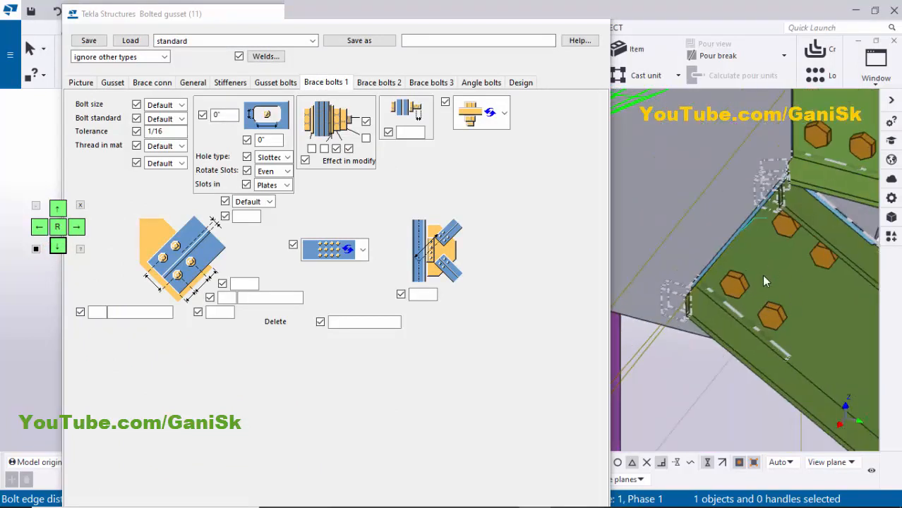
left_click(157, 106)
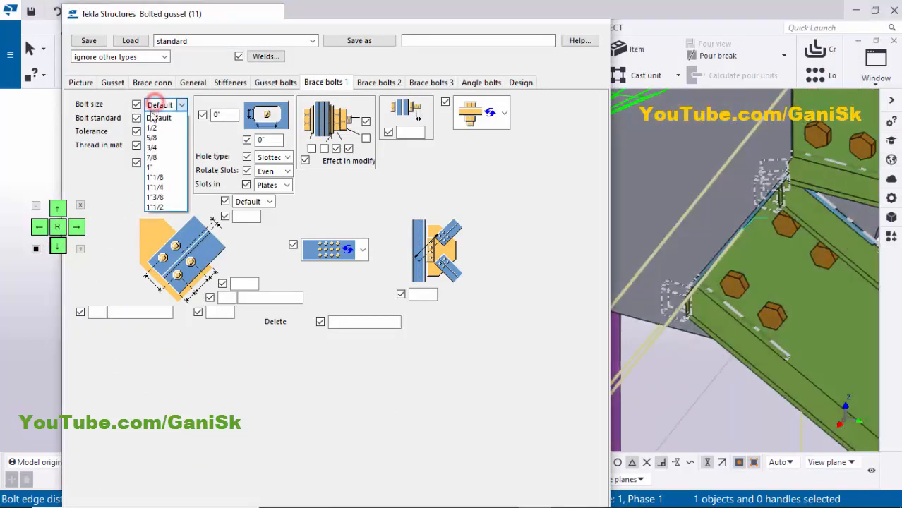
left_click(160, 156)
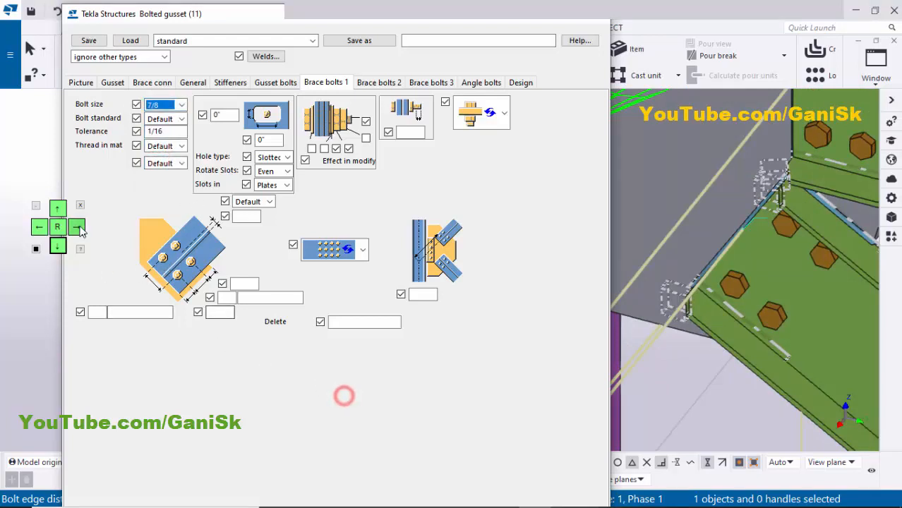
Apply the first brace's bolt size to the connection and examine its bolts up close
left_click(58, 208)
left_click(185, 493)
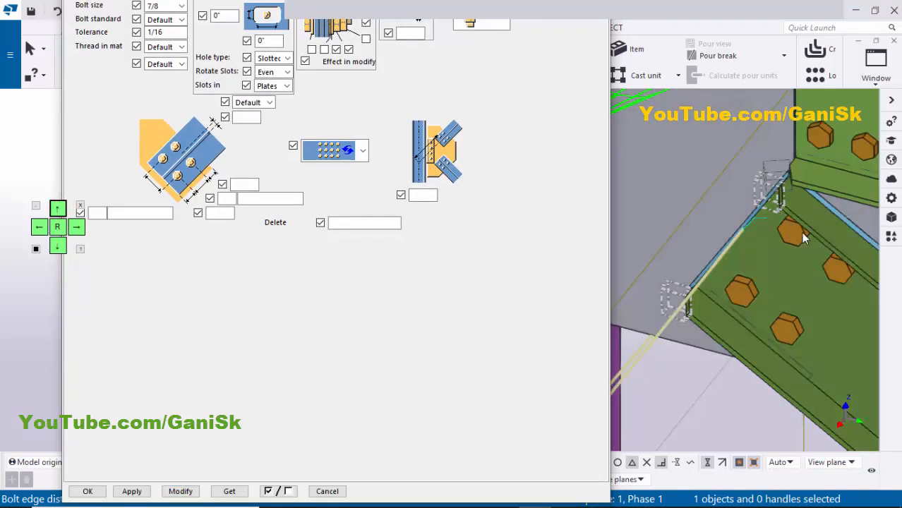
middle_click_drag(813, 299, 764, 268)
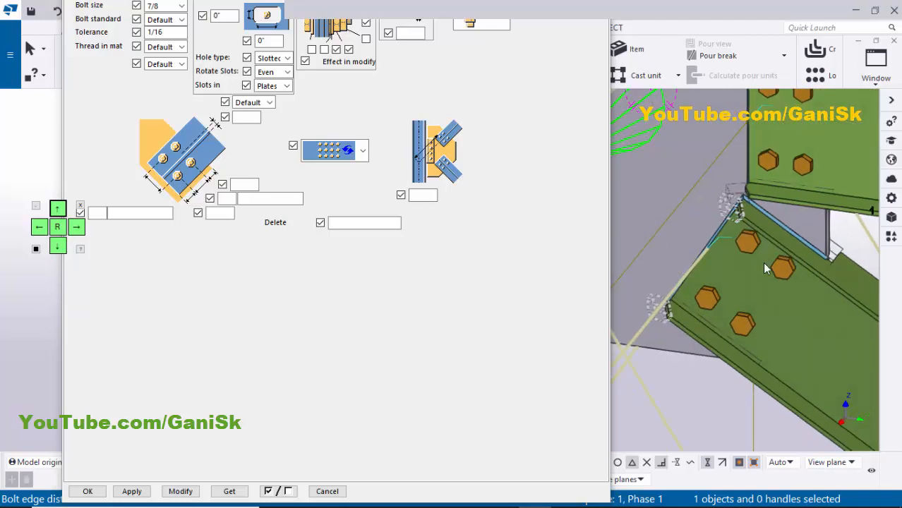
scroll(763, 252, "up", 3)
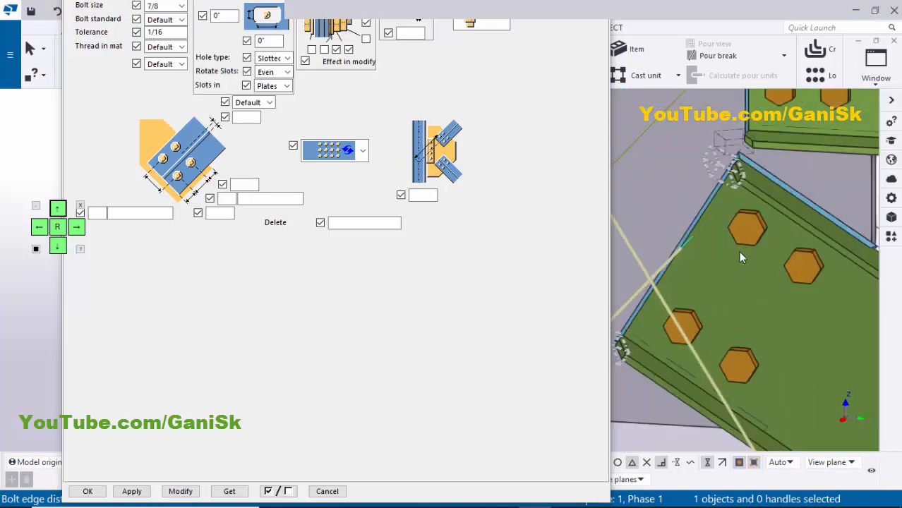
middle_click_drag(725, 316, 713, 264)
Set the first brace's bolt edge distance to 2" and 3 bolts at 4" spacing along the brace, and apply them
left_click(211, 214)
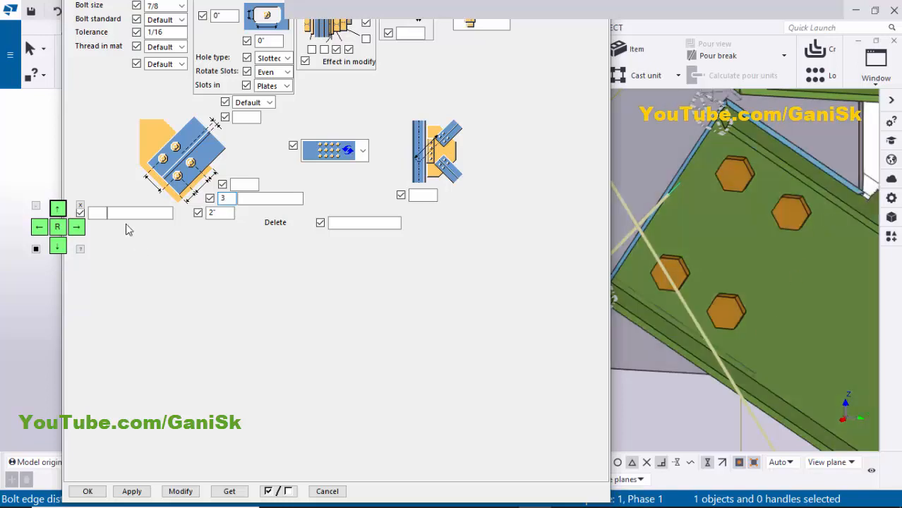
left_click(251, 199)
left_click(181, 491)
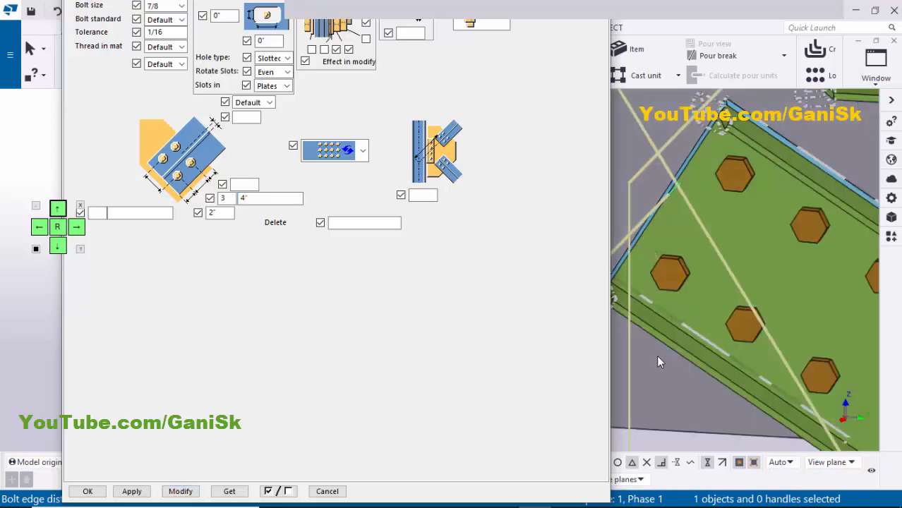
scroll(657, 357, "down", 2)
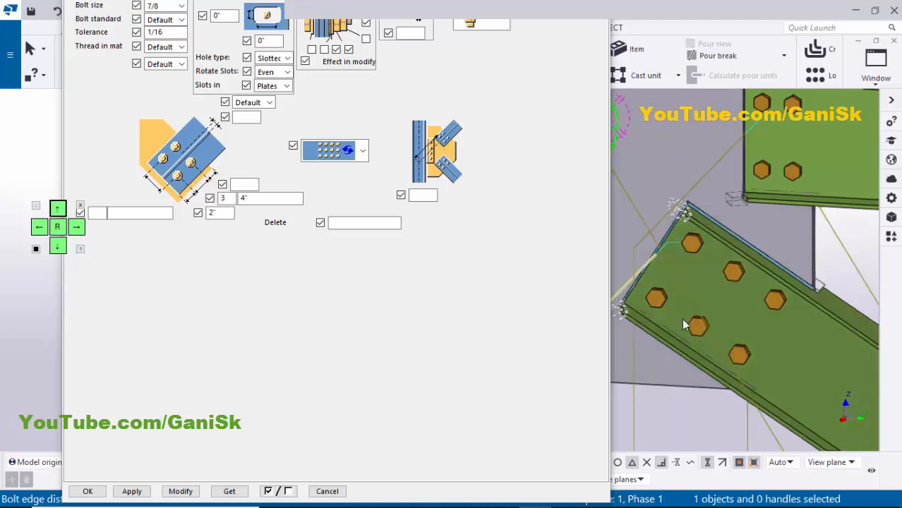
Set the bolt count along the first brace to 2 and the gusset plate edge distance to 2", and apply both
double_click(223, 197)
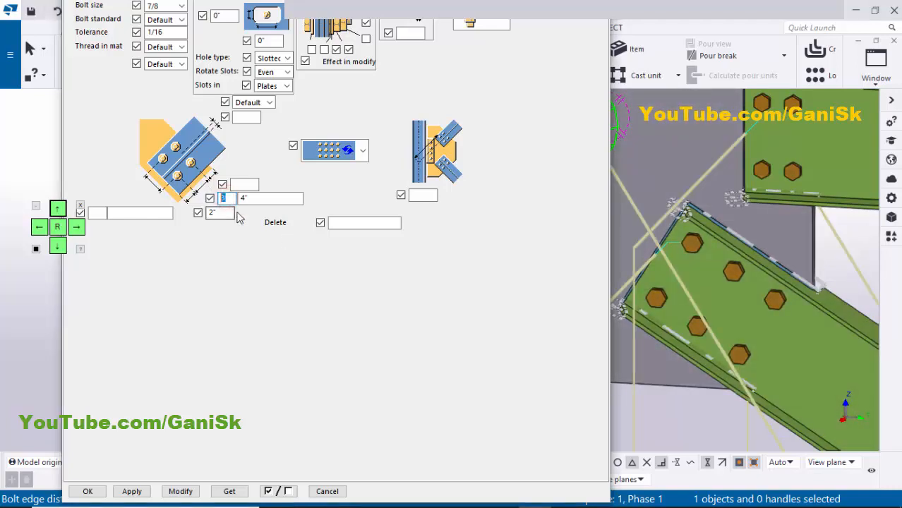
left_click(189, 489)
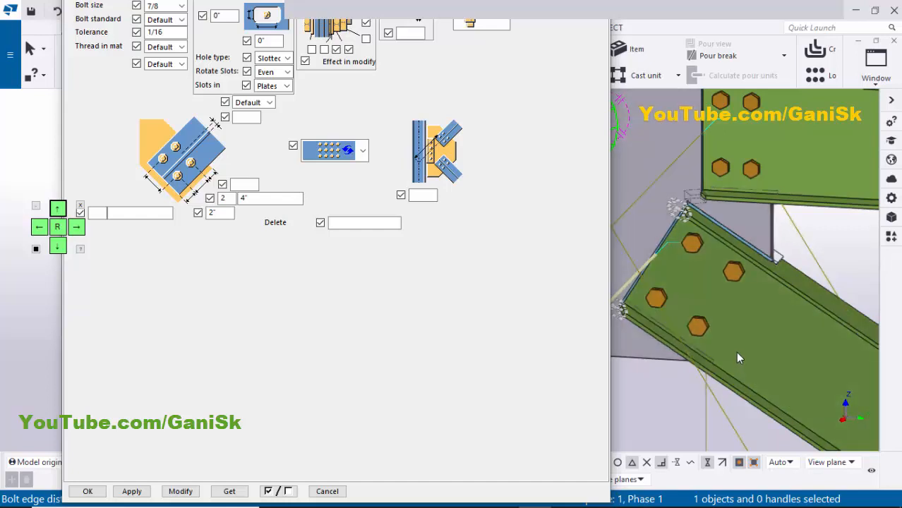
left_click(244, 184)
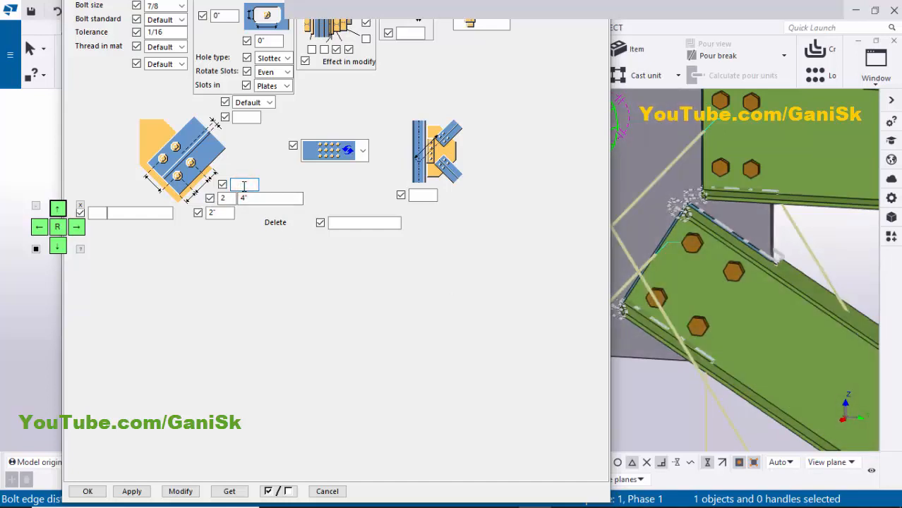
left_click(181, 491)
scroll(734, 291, "up", 2)
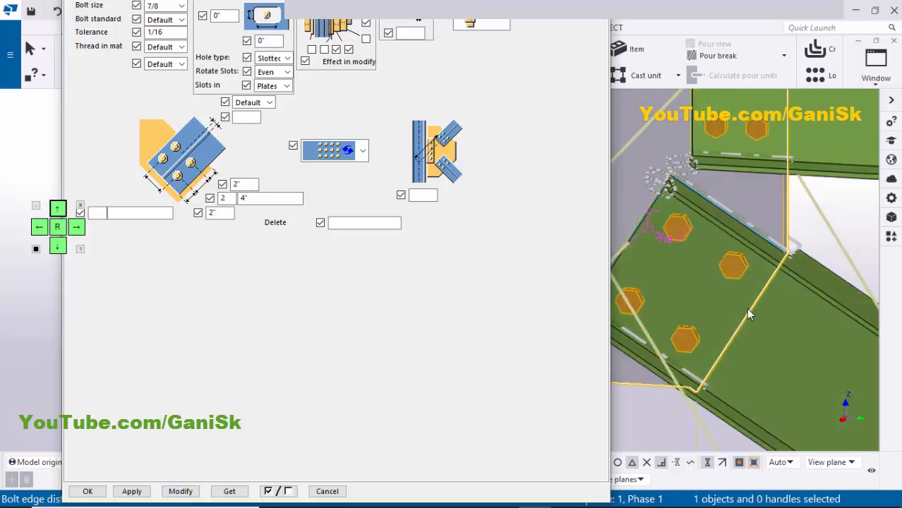
scroll(753, 277, "down", 2)
Set 2 bolts at 4" spacing across the first brace and apply them, checking the bolt group
middle_click_drag(754, 284, 745, 323)
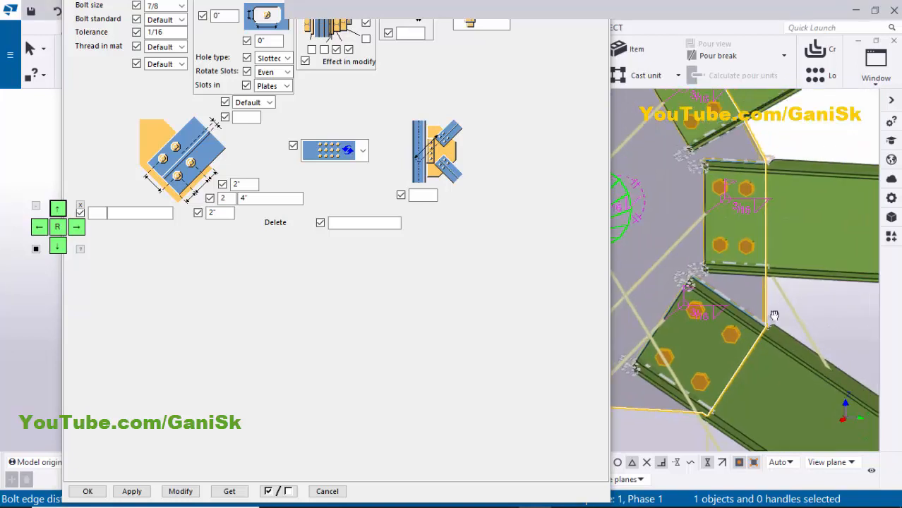
middle_click_drag(681, 305, 722, 280)
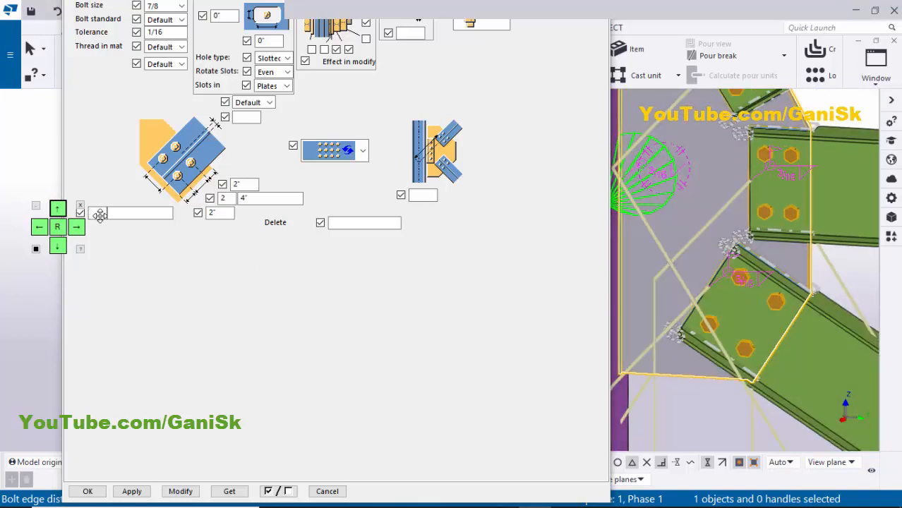
left_click_drag(67, 211, 49, 144)
left_click(99, 212)
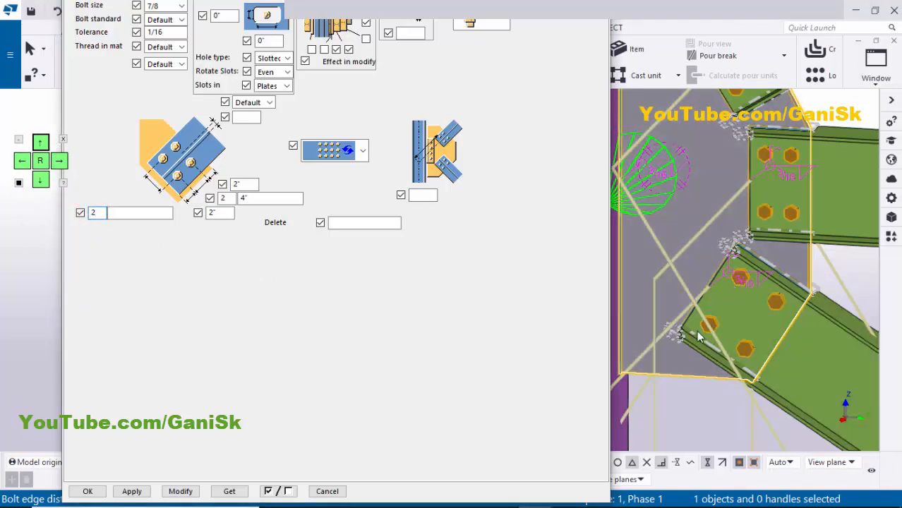
left_click(154, 211)
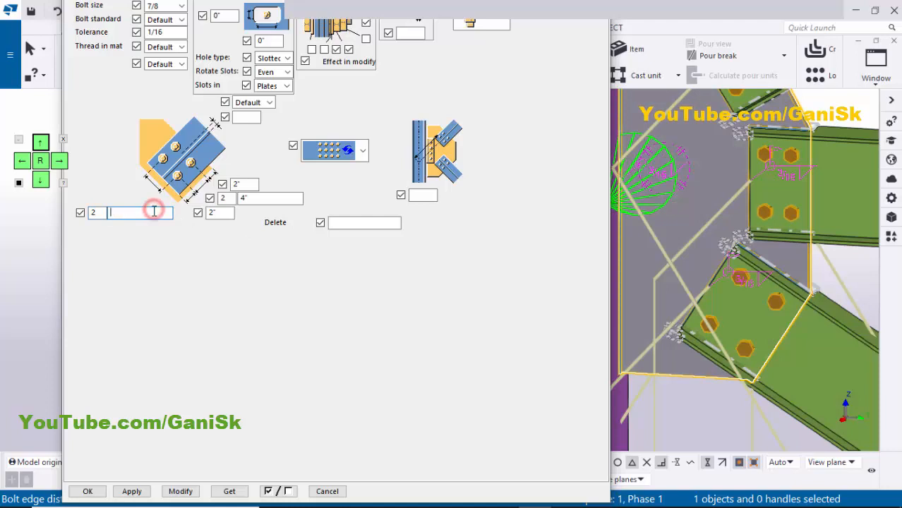
left_click(181, 491)
scroll(731, 328, "up", 1)
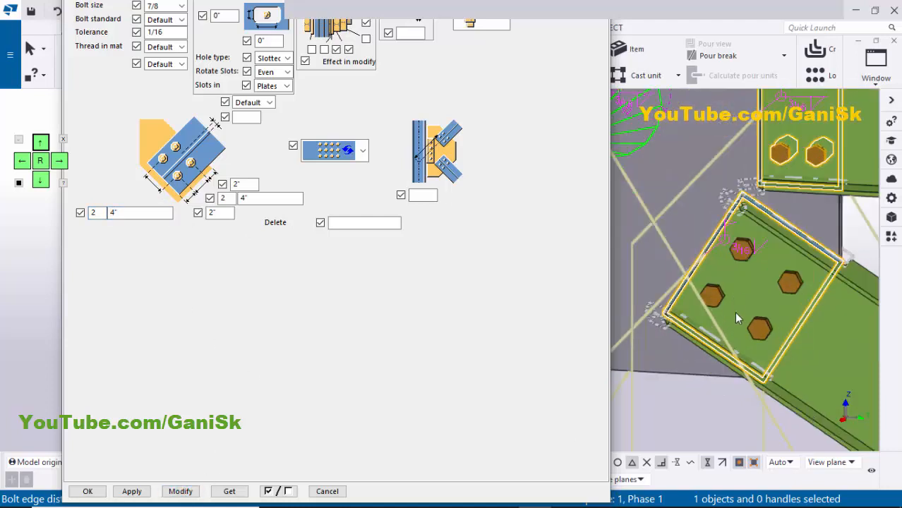
scroll(714, 293, "up", 1)
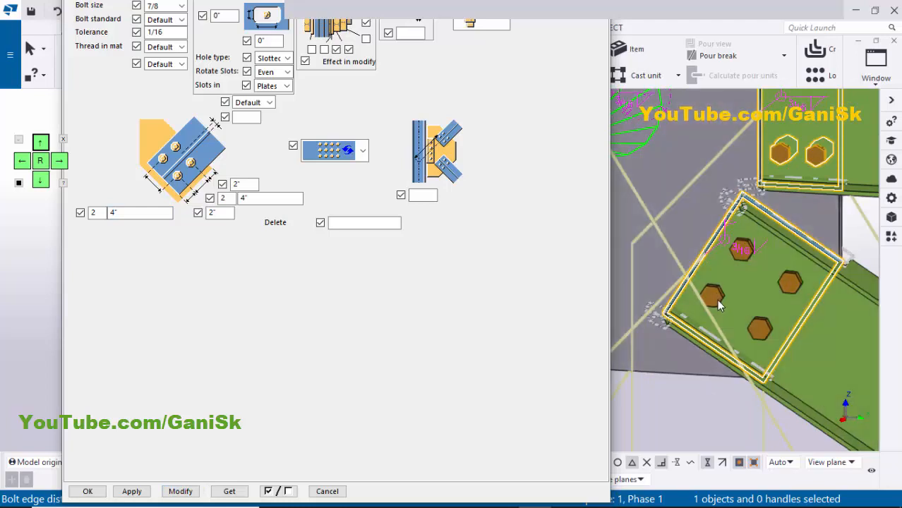
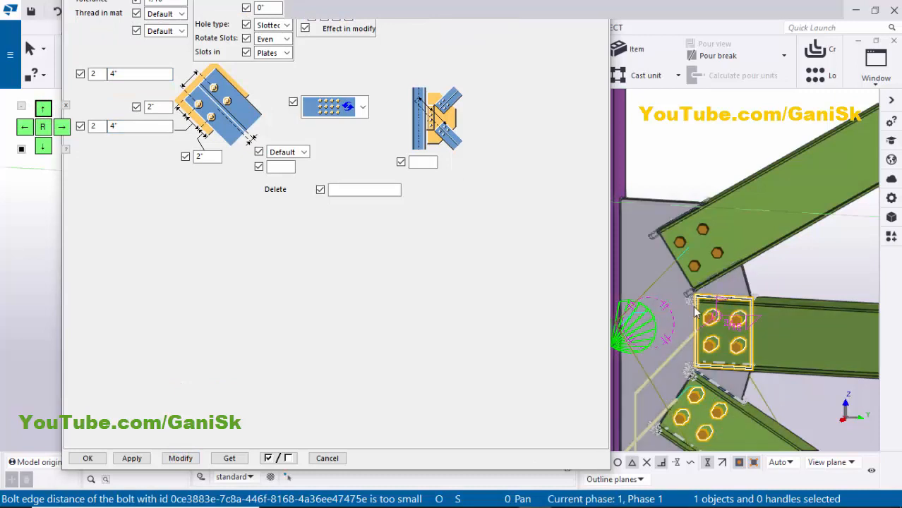
Apply the brace bolt settings to the gusset connection, close its dialog, refresh the view and bring the opposite column into view
middle_click_drag(711, 315, 719, 293)
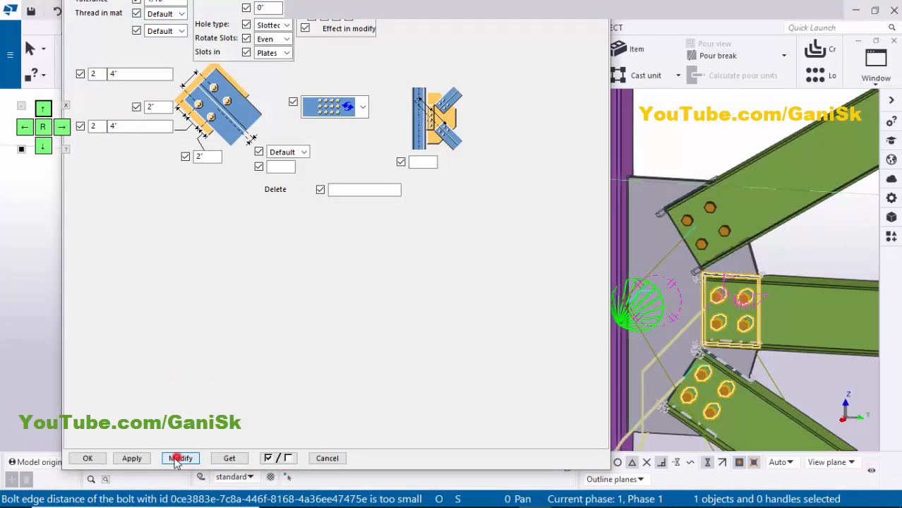
left_click(131, 459)
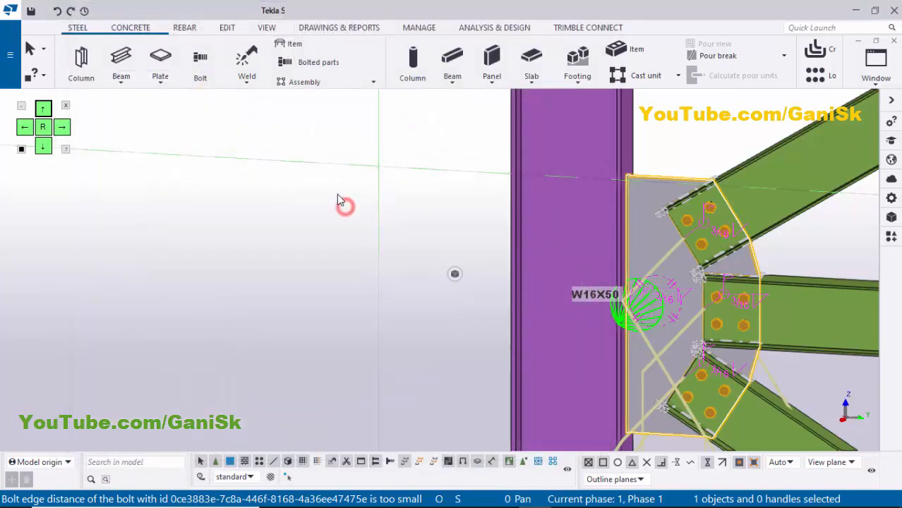
right_click(337, 195)
left_click(375, 269)
middle_click_drag(587, 292, 466, 285)
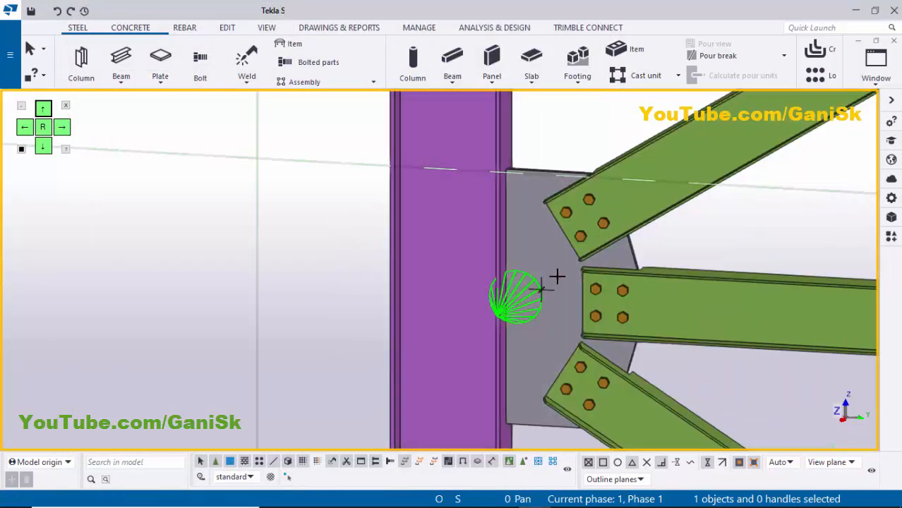
middle_click_drag(622, 282, 461, 285, "ctrl")
scroll(461, 285, "down", 5)
right_click(298, 219)
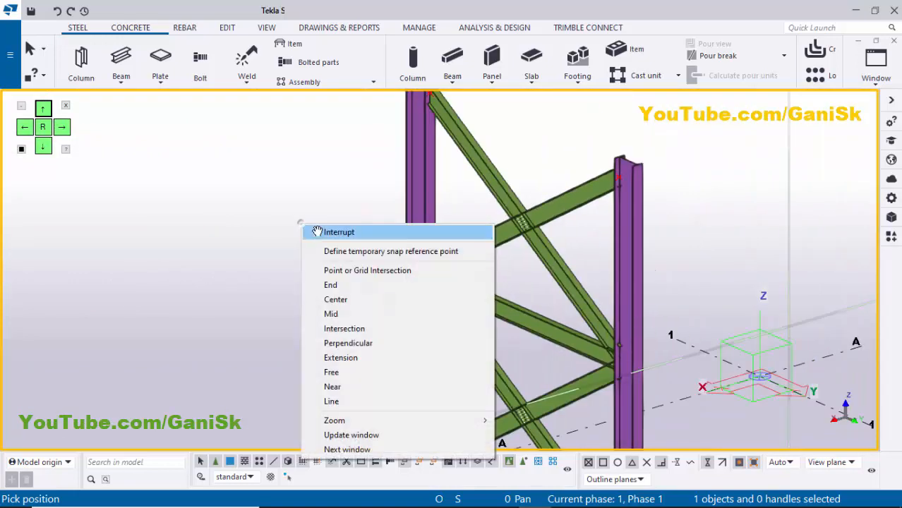
left_click(311, 231)
Add Bolted gusset (11) at the opposite column with the beam and both braces meeting there as secondary parts, and refresh the view
key("ctrl+f")
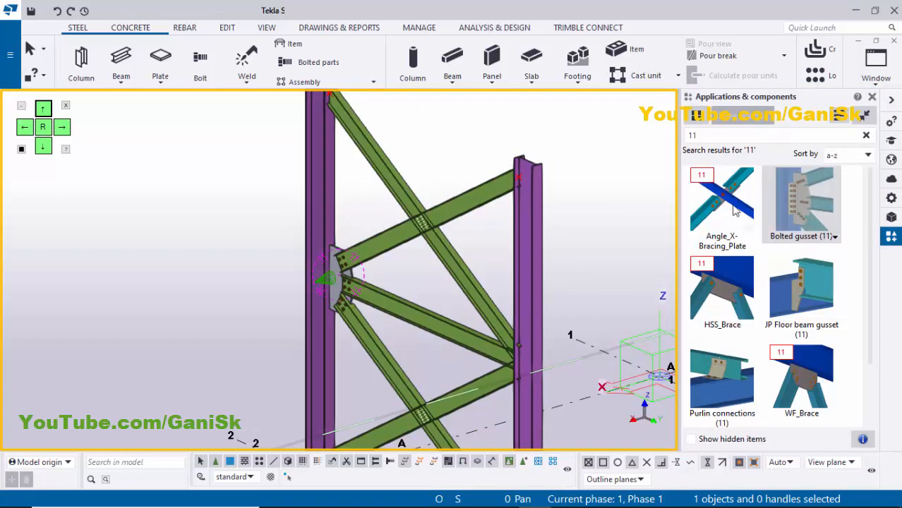
left_click(804, 197)
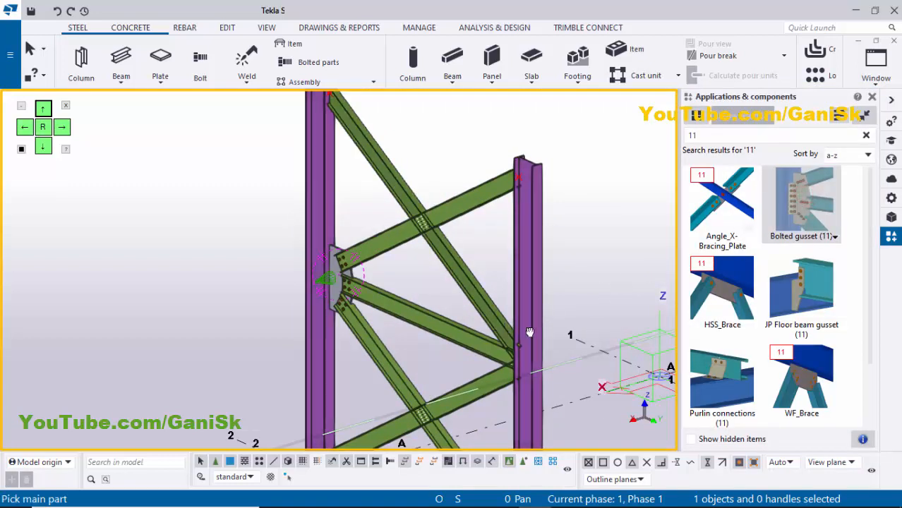
scroll(529, 332, "up", 2)
scroll(606, 333, "up", 2)
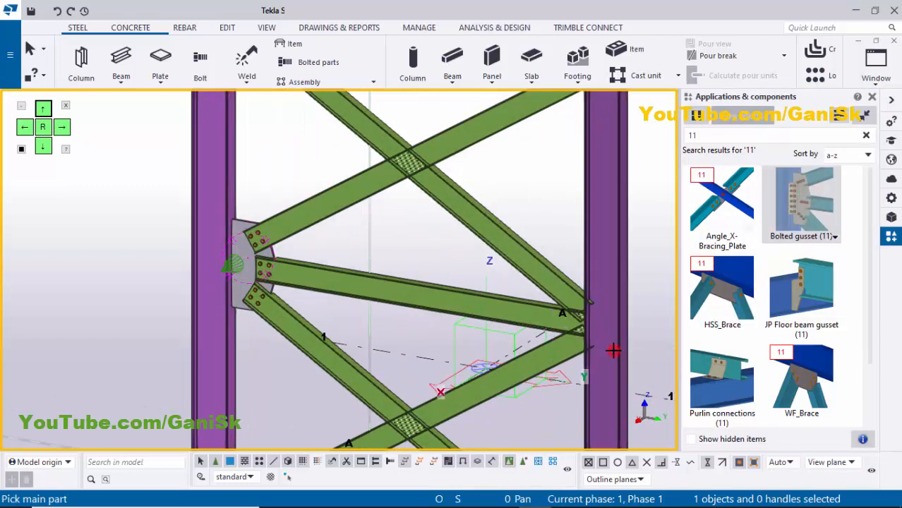
left_click(571, 353)
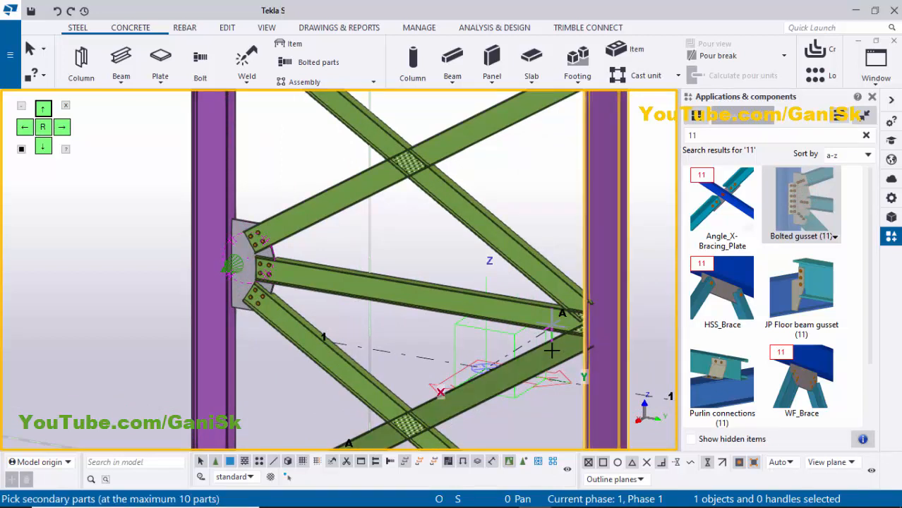
left_click(530, 319)
left_click(543, 277)
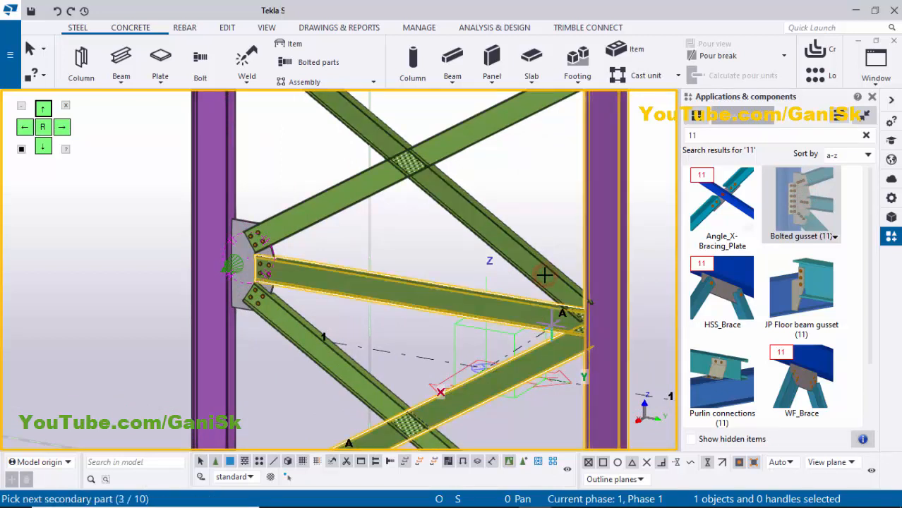
left_click(544, 276)
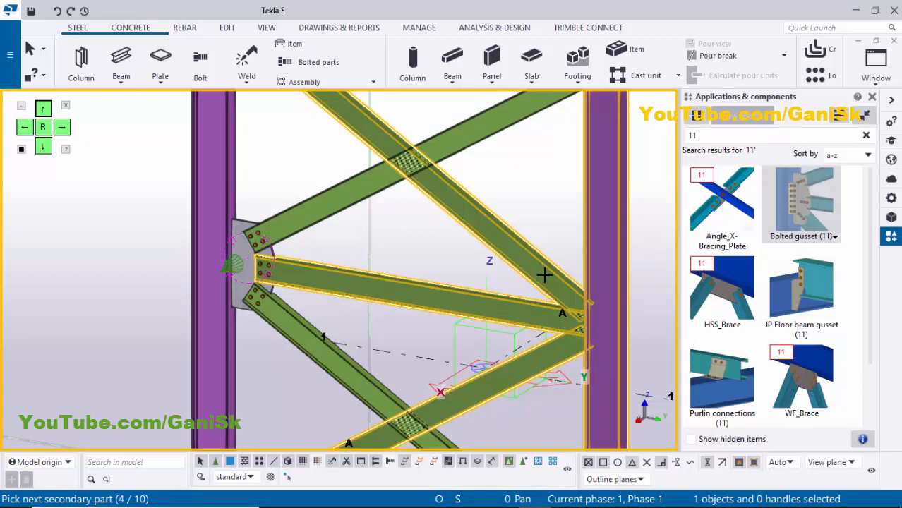
middle_click(544, 275)
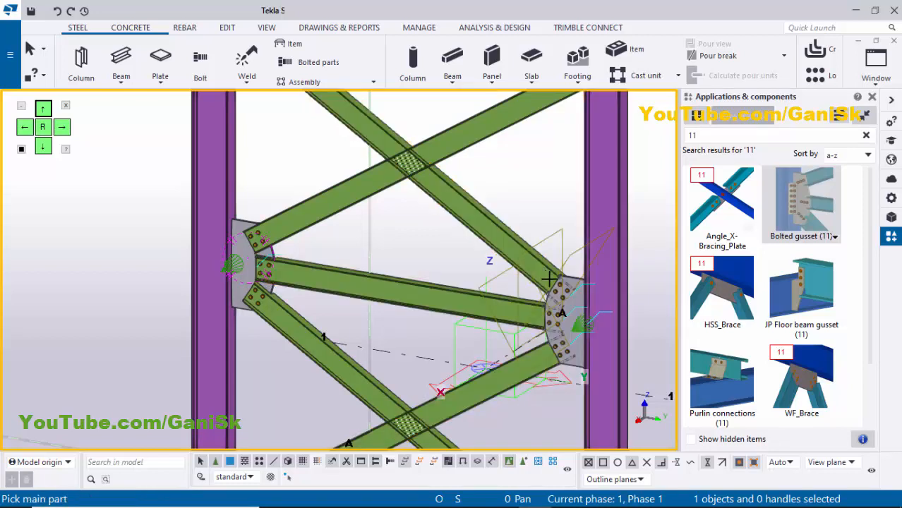
left_click(872, 97)
right_click(791, 177)
left_click(797, 184)
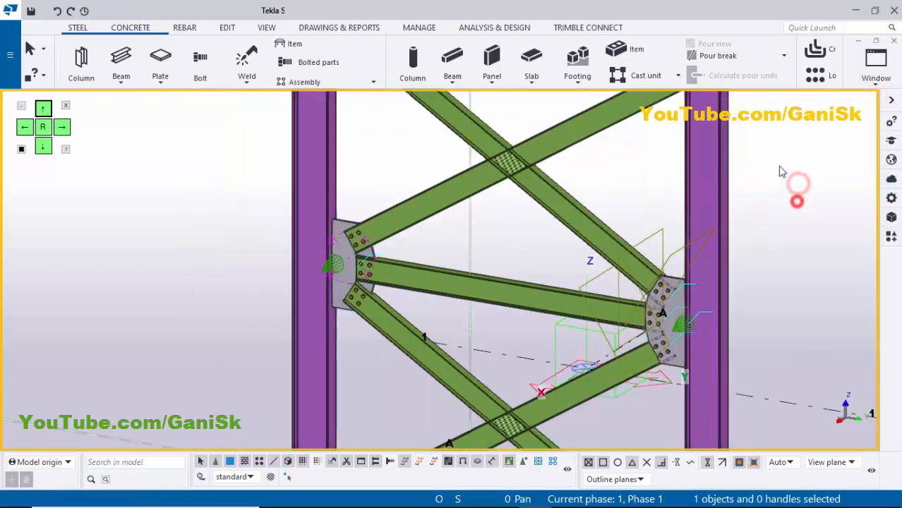
right_click(782, 174)
left_click(776, 227)
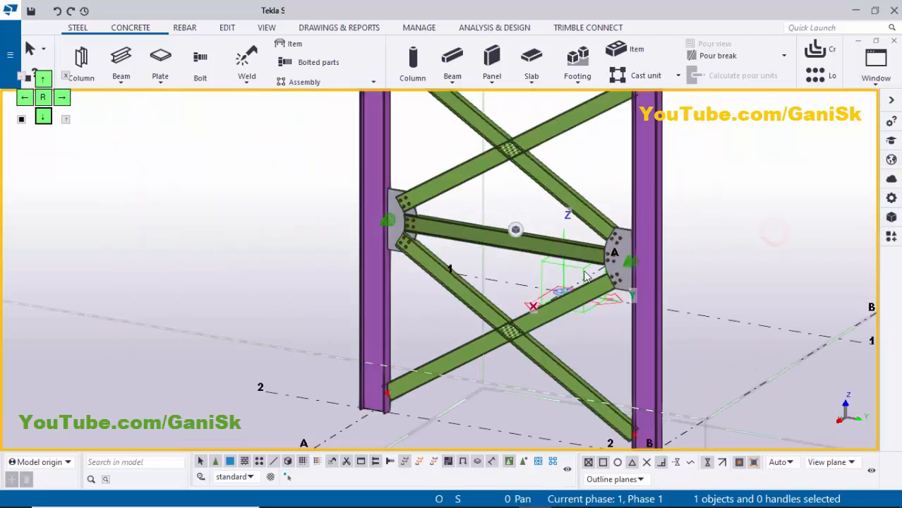
Add Bolted gusset (11) between the base of the first column and the lower brace ending there
scroll(585, 273, "down", 2)
middle_click_drag(448, 372, 454, 308)
scroll(476, 328, "up", 10)
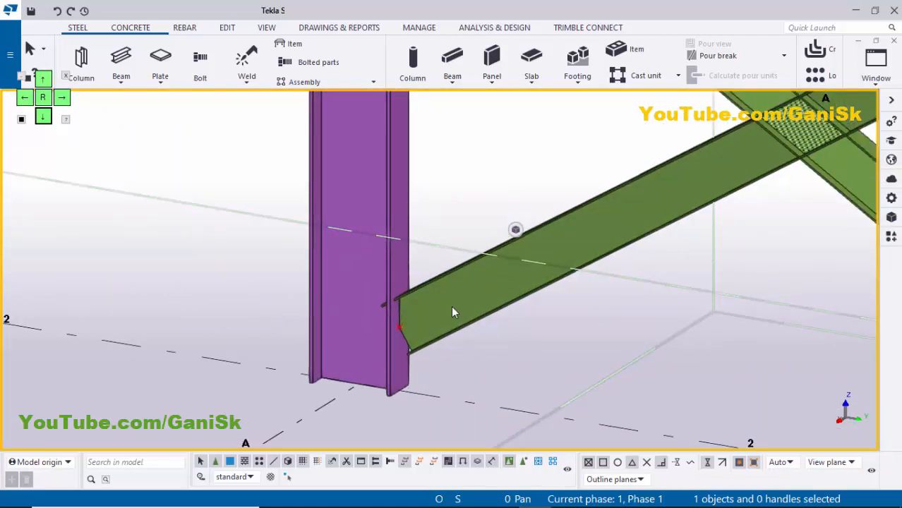
key("ctrl+f")
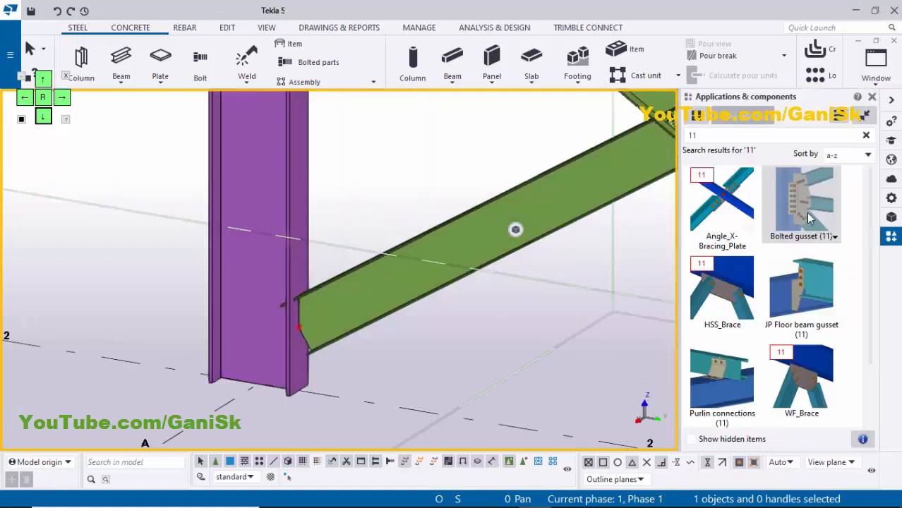
left_click(808, 213)
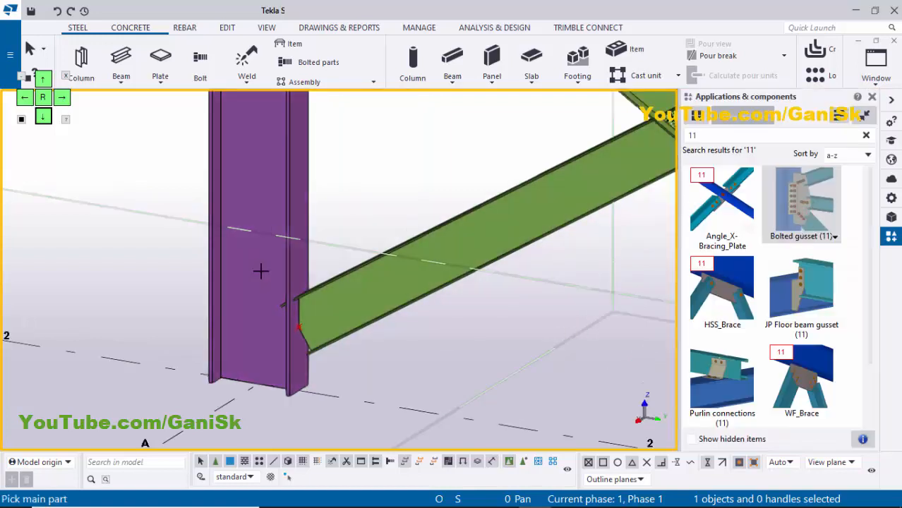
left_click(375, 290)
middle_click(376, 290)
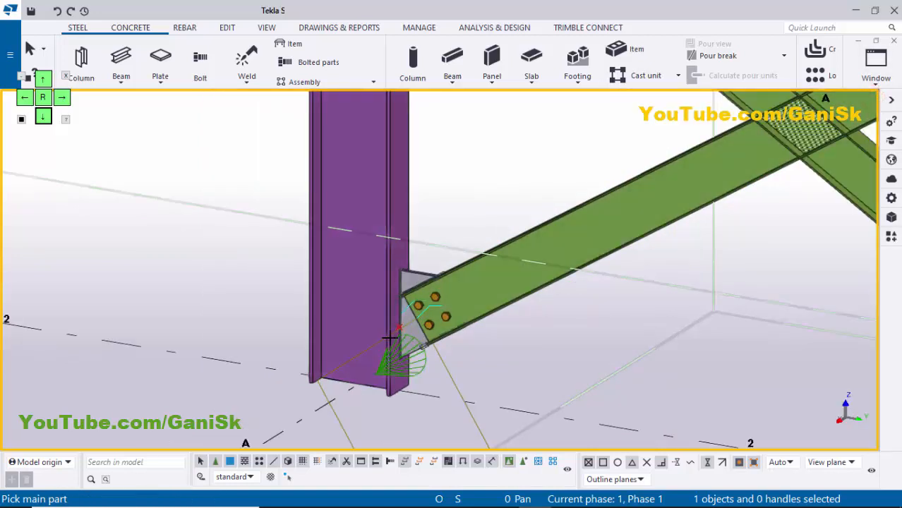
scroll(390, 338, "up", 4)
right_click(493, 177)
left_click(498, 185)
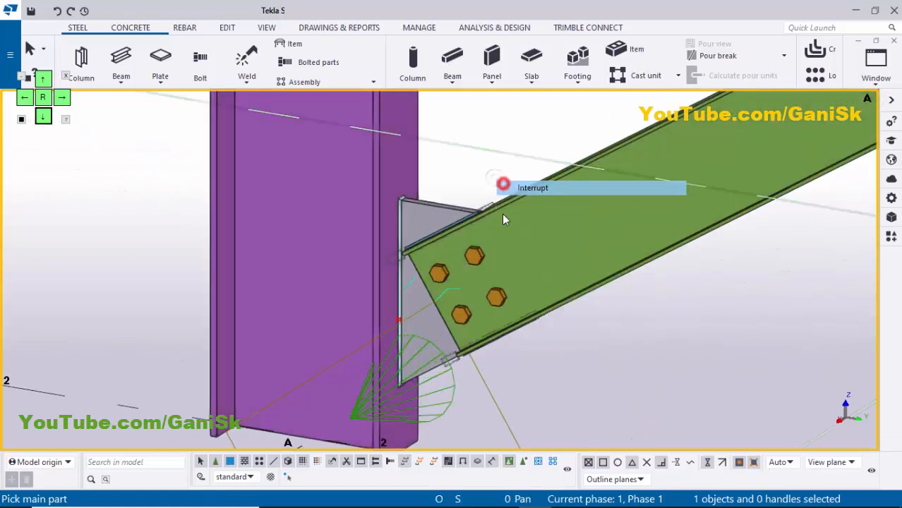
End the gusset command after viewing the base connection from another angle, and redraw the view
middle_click_drag(417, 289, 489, 193, "ctrl")
right_click(486, 141)
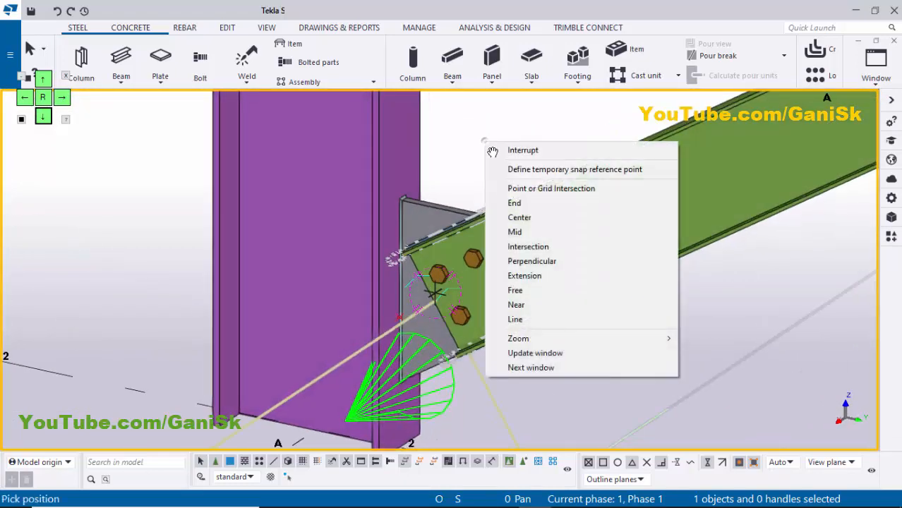
left_click(497, 150)
right_click(487, 117)
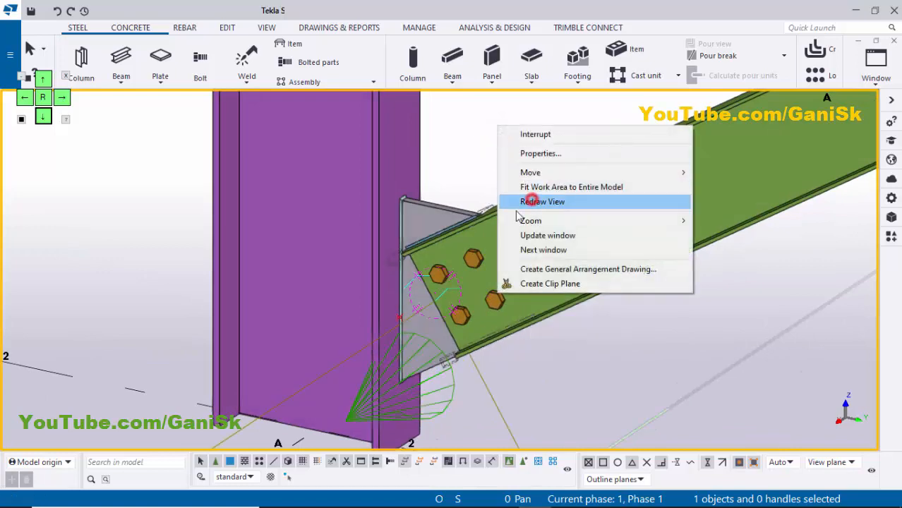
left_click(515, 201)
Add Bolted gusset (11) between the base of the opposite column and the lower brace ending there
scroll(424, 295, "down", 10)
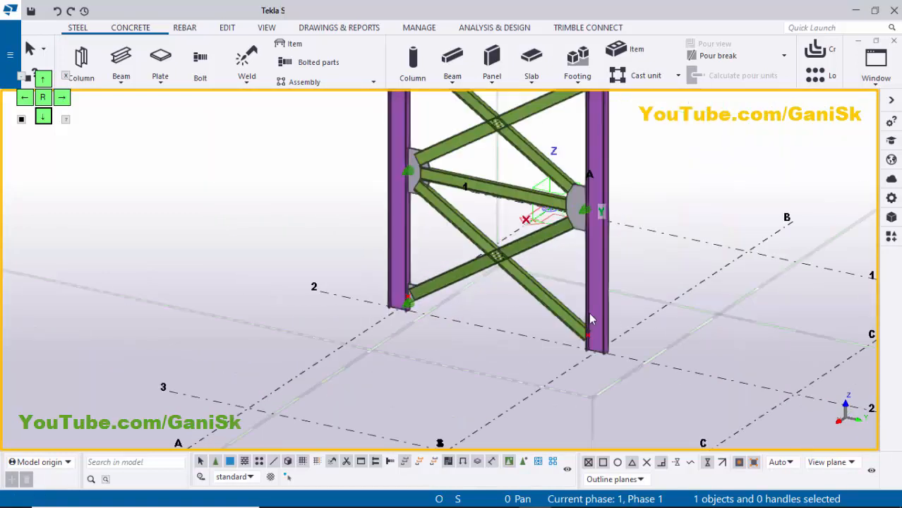
middle_click_drag(596, 326, 579, 414)
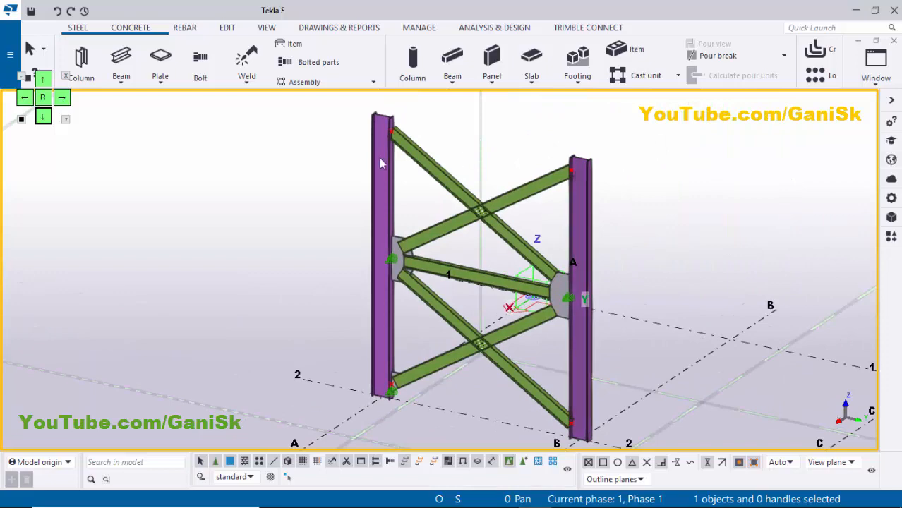
scroll(560, 361, "up", 5)
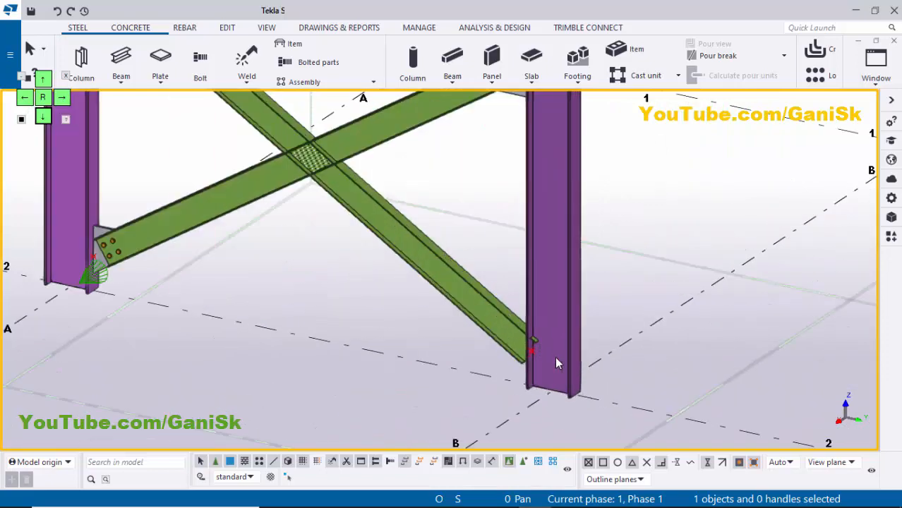
key("ctrl+f")
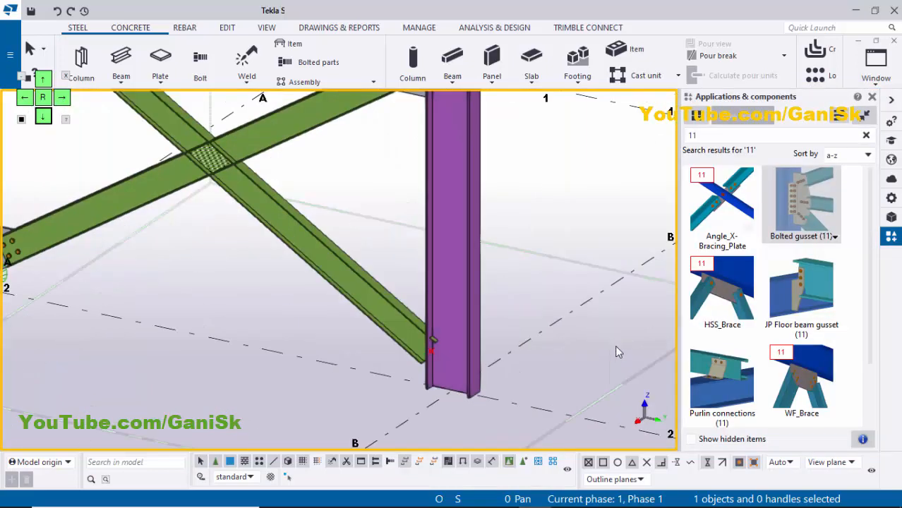
left_click(800, 211)
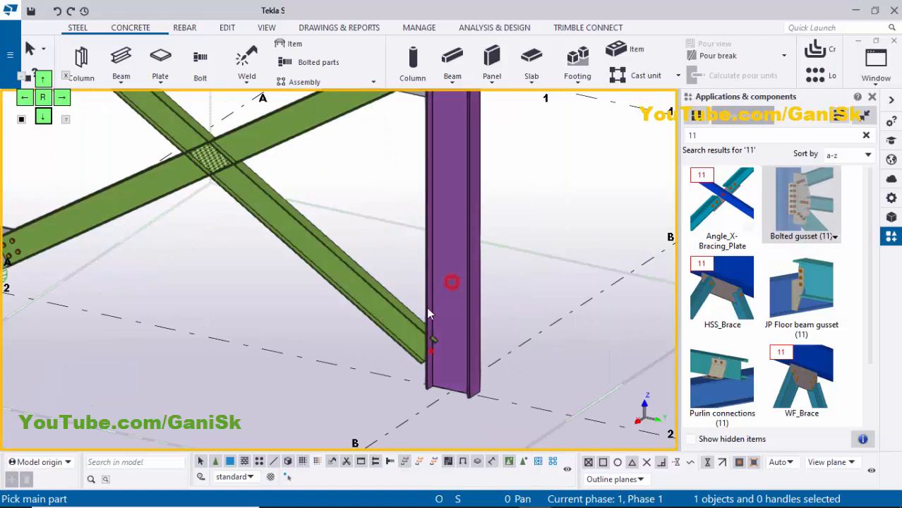
left_click(429, 314)
left_click(387, 311)
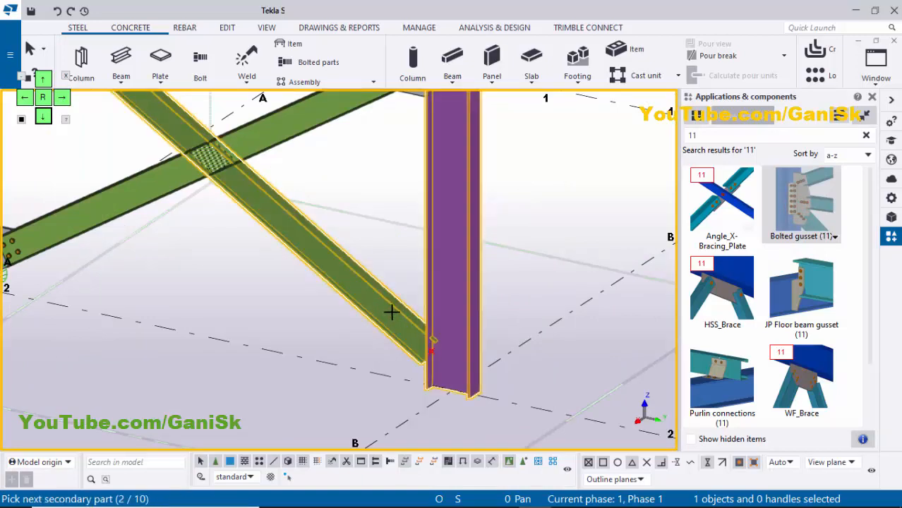
middle_click(392, 312)
Add Bolted gusset (11) between the top of the first column and the upper brace ending there
scroll(452, 311, "down", 5)
middle_click_drag(363, 324, 396, 444)
scroll(329, 256, "up", 3)
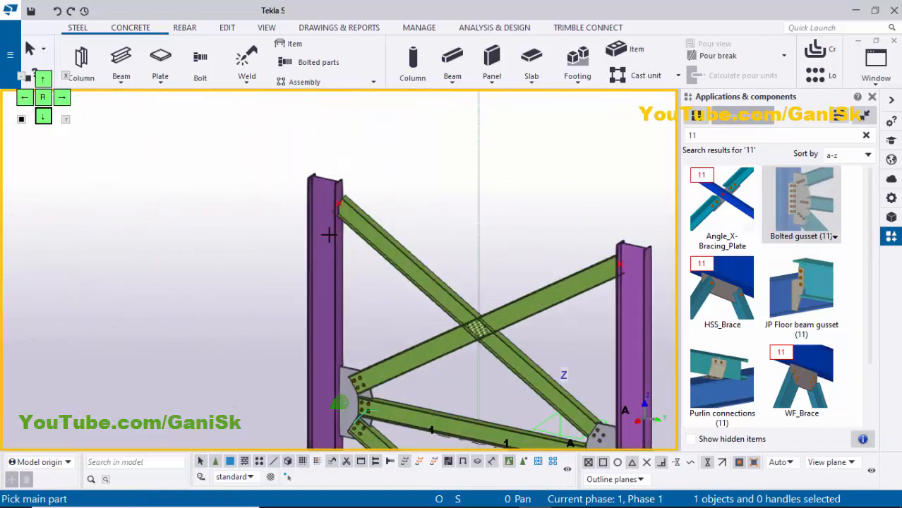
left_click(328, 235)
left_click(373, 233)
middle_click(372, 236)
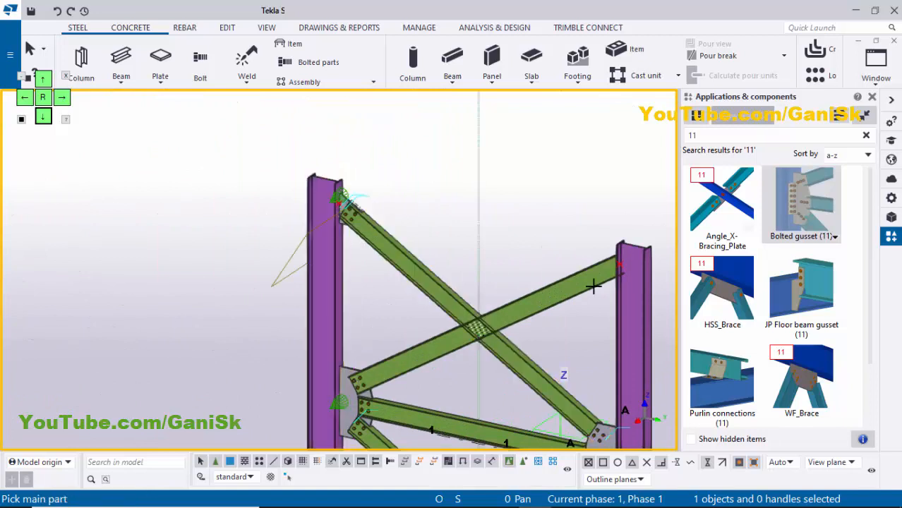
Add Bolted gusset (11) between the top of the opposite column and its upper brace, end the command and redraw the view
middle_click_drag(581, 291, 484, 290)
scroll(487, 290, "up", 1)
left_click(527, 281)
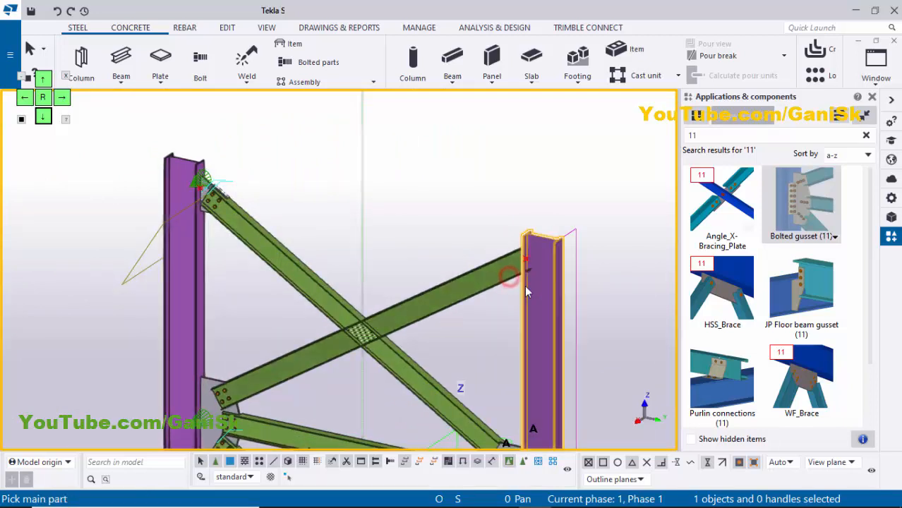
left_click(511, 279)
middle_click(510, 282)
right_click(448, 171)
left_click(494, 182)
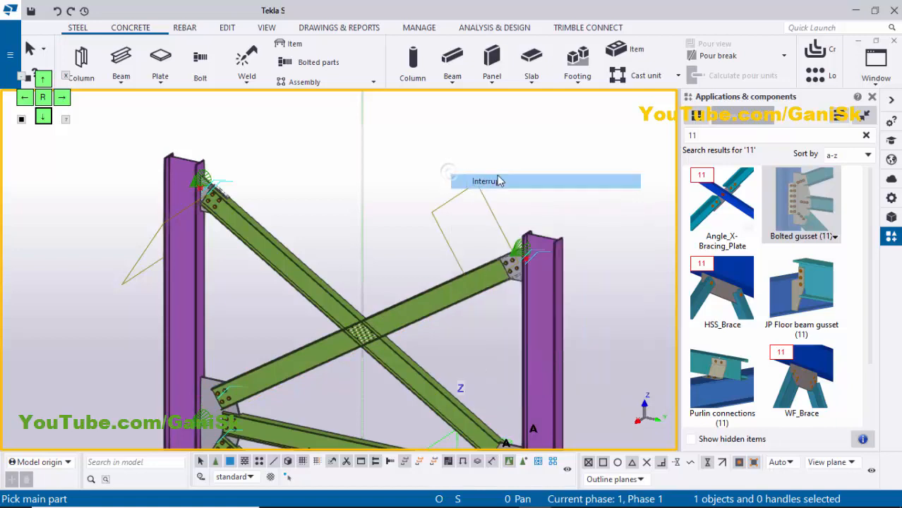
right_click(499, 146)
left_click(539, 221)
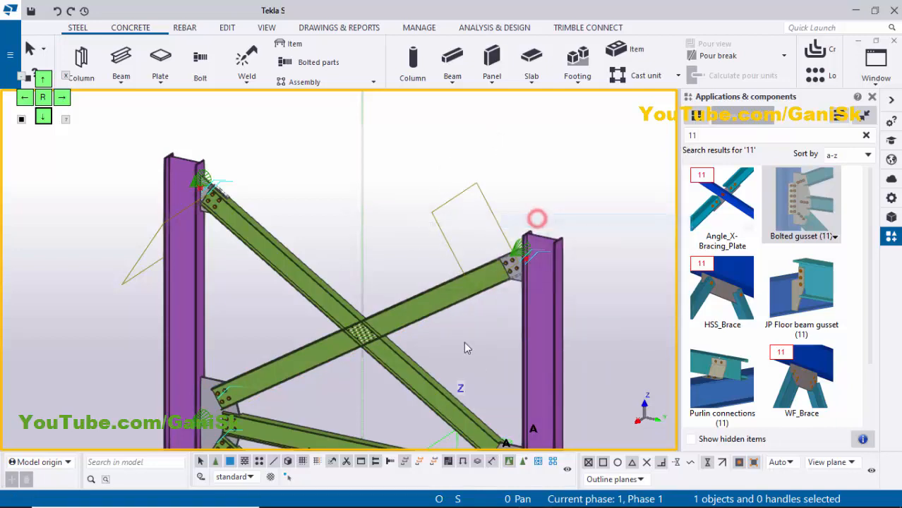
Examine the brace crossings, close the component catalog and switch to the ELEVATION ON GRID 2 view
scroll(371, 222, "down", 3)
scroll(372, 222, "up", 5)
scroll(371, 223, "up", 3)
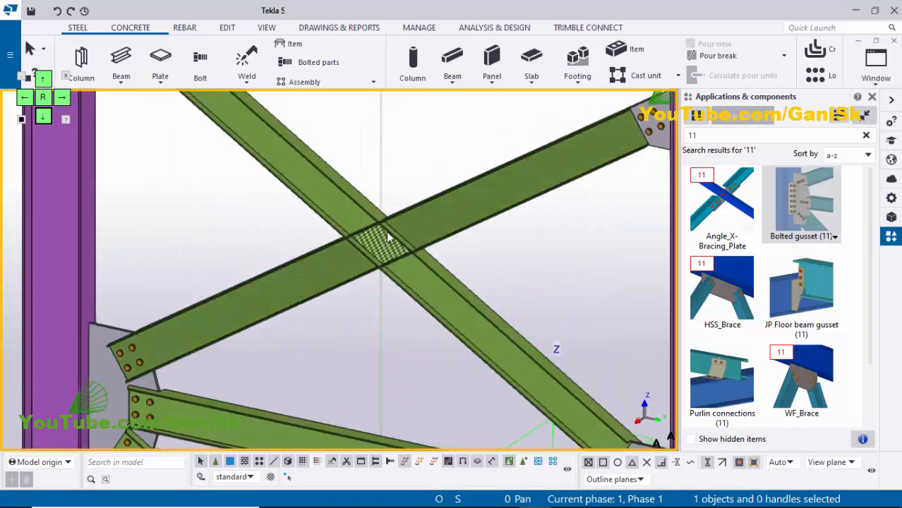
scroll(397, 233, "down", 5)
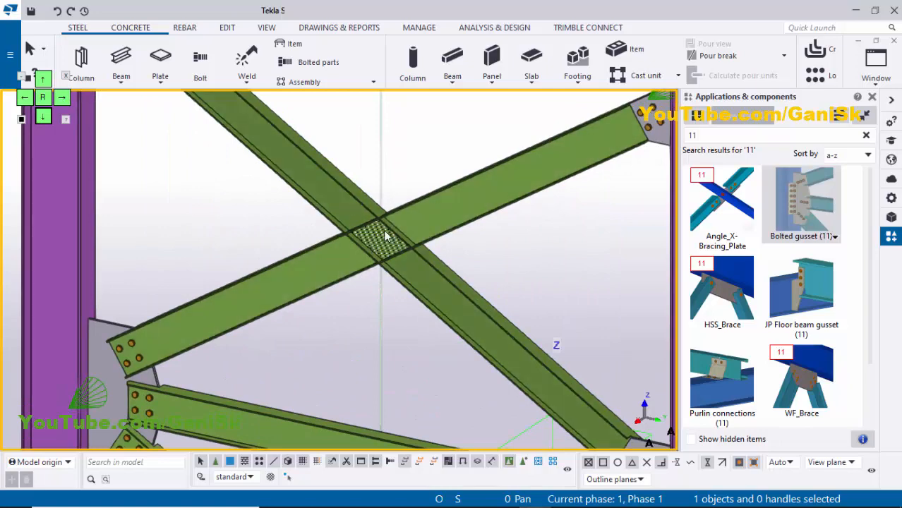
middle_click_drag(399, 215, 417, 397, "ctrl")
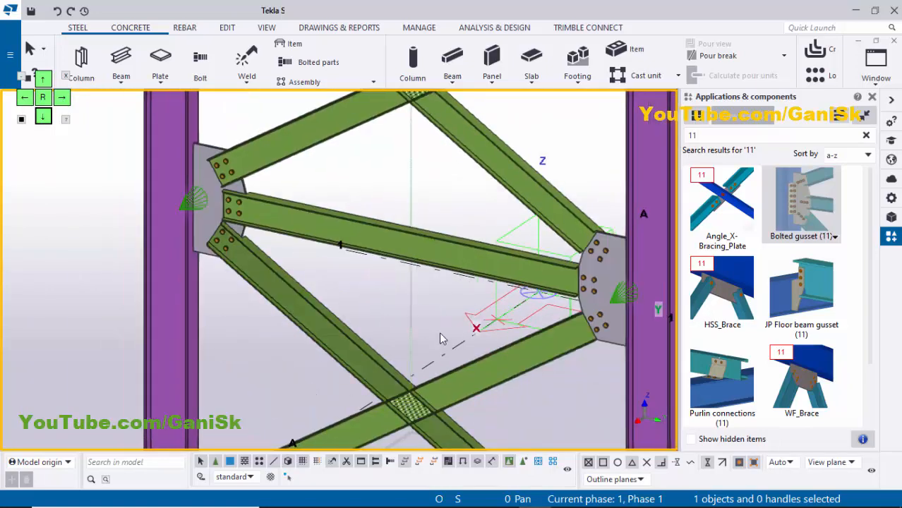
left_click(873, 97)
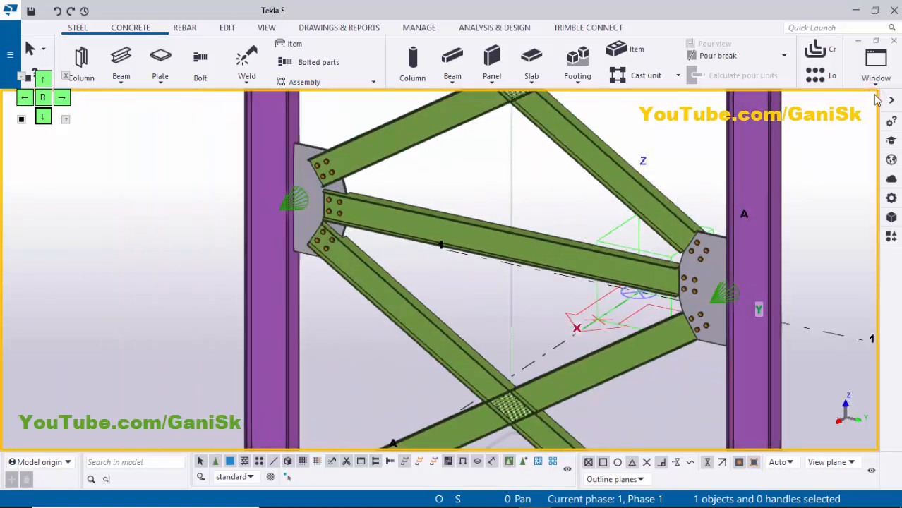
left_click(875, 65)
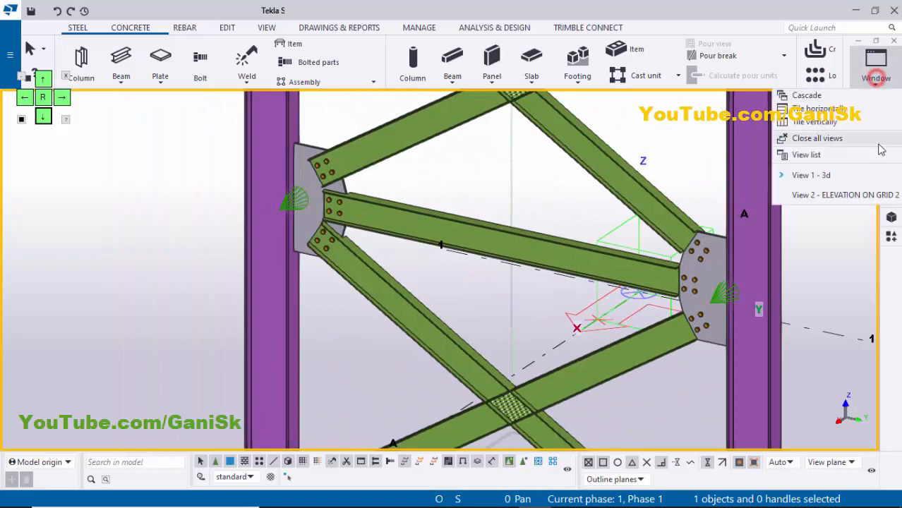
left_click(870, 197)
scroll(557, 223, "up", 8)
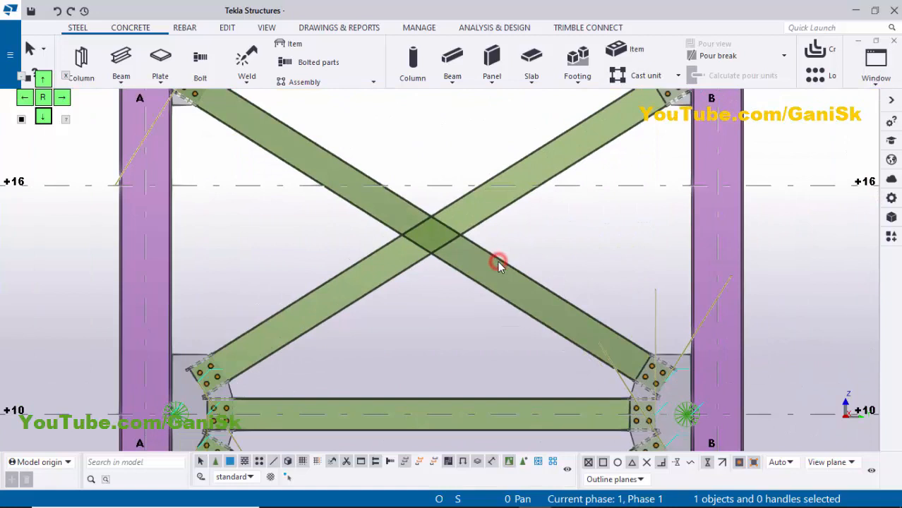
Split the upper-bay brace rising from column A to column B at its mid point and check the two halves
left_click(498, 263)
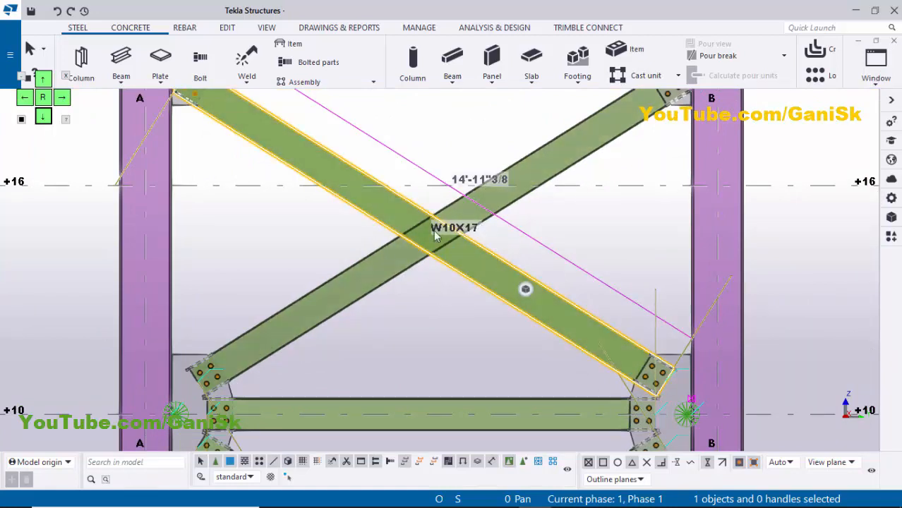
left_click(419, 311)
left_click(228, 27)
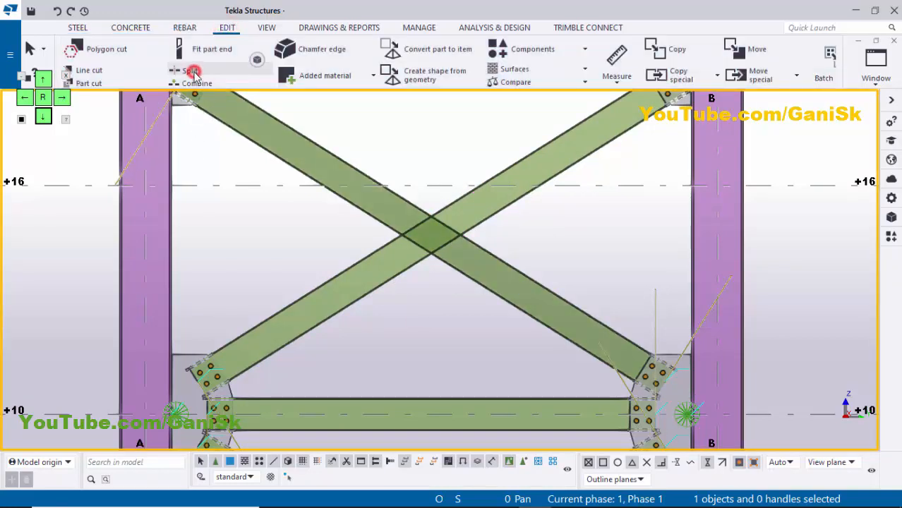
left_click(194, 73)
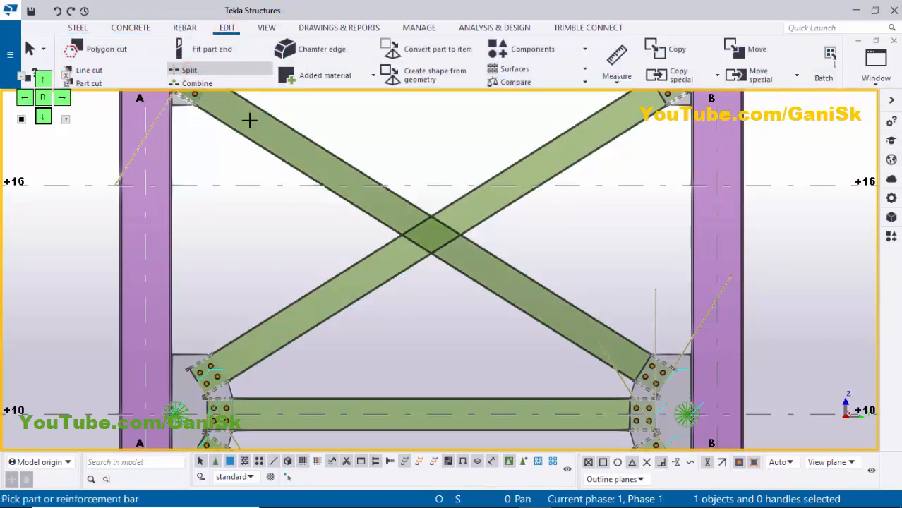
left_click(469, 194)
scroll(420, 223, "up", 3)
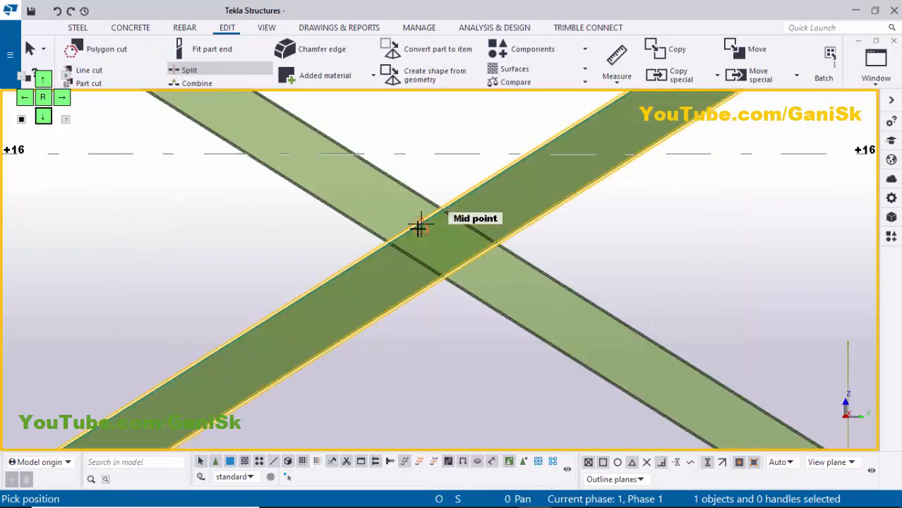
left_click(421, 225)
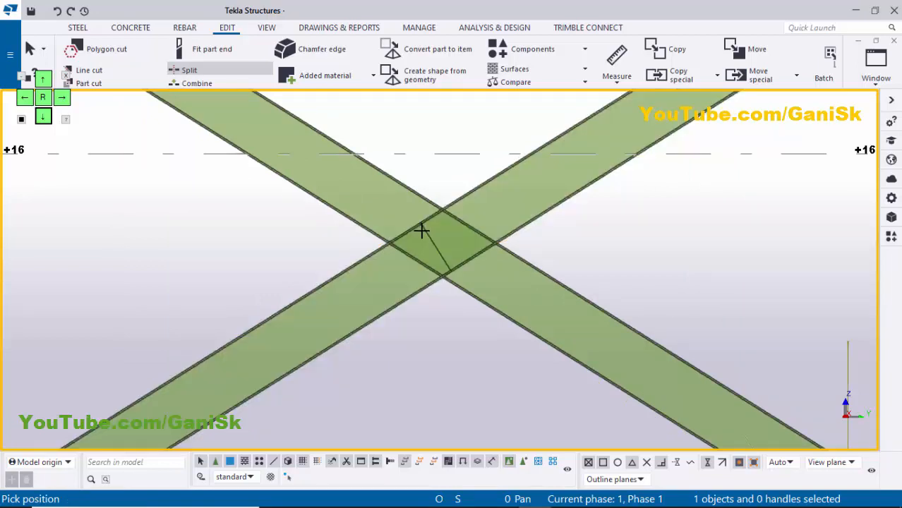
scroll(446, 289, "down", 3)
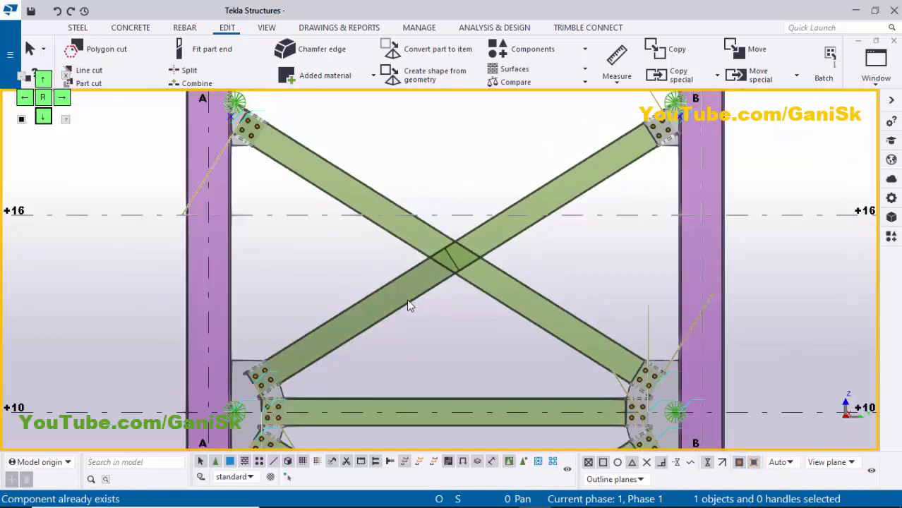
left_click(407, 300)
left_click(520, 232)
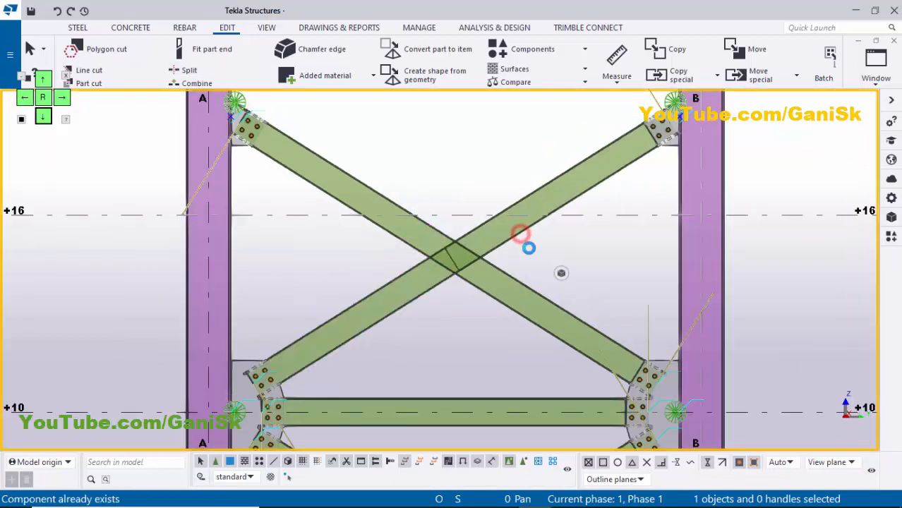
Split the lower-bay brace descending from column A to column B at its mid point and end the command
scroll(480, 314, "down", 6)
middle_click_drag(469, 238, 480, 92)
scroll(483, 269, "up", 3)
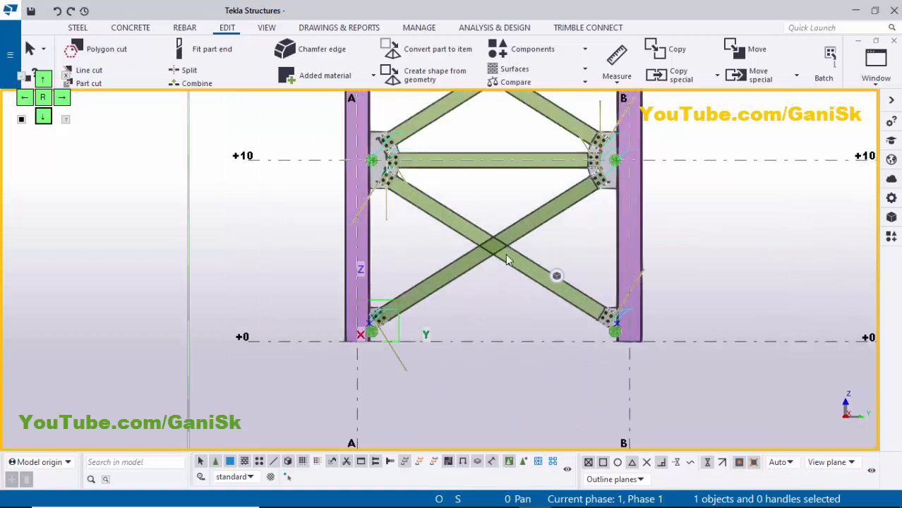
left_click(506, 268)
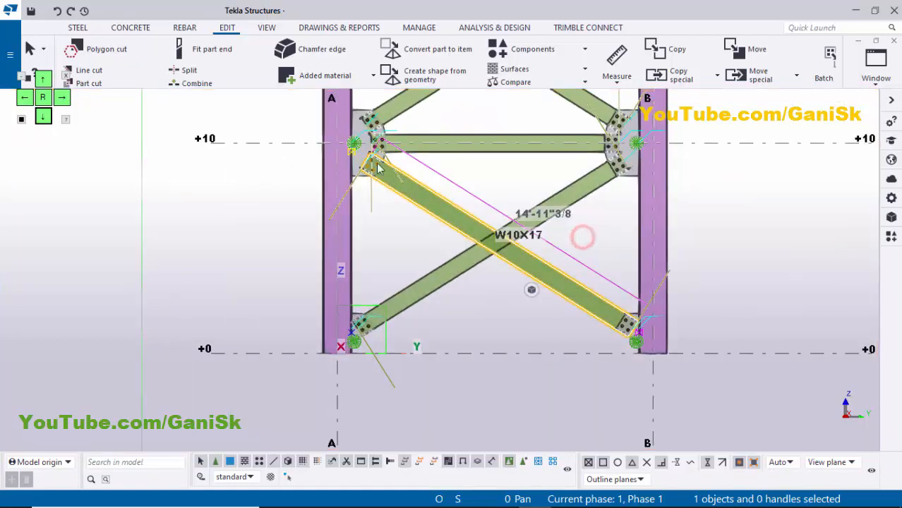
left_click(187, 71)
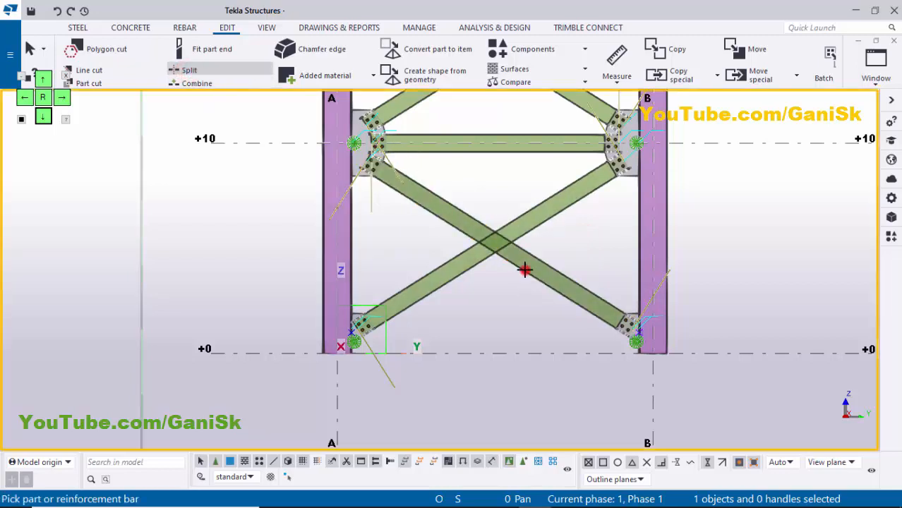
scroll(494, 254, "up", 4)
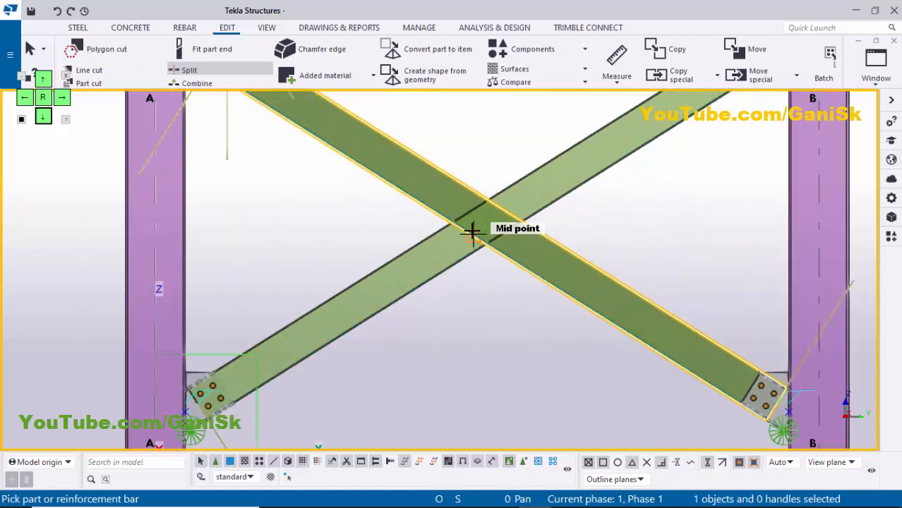
left_click(516, 295)
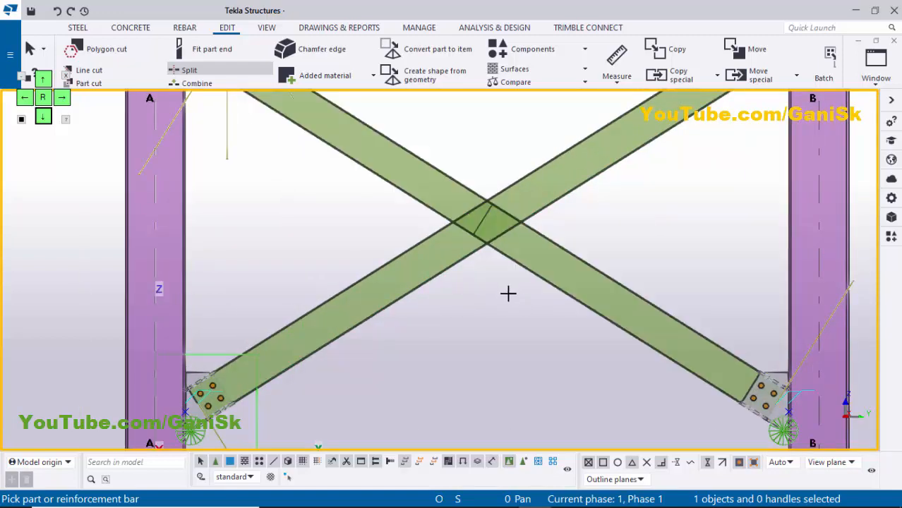
key("Escape")
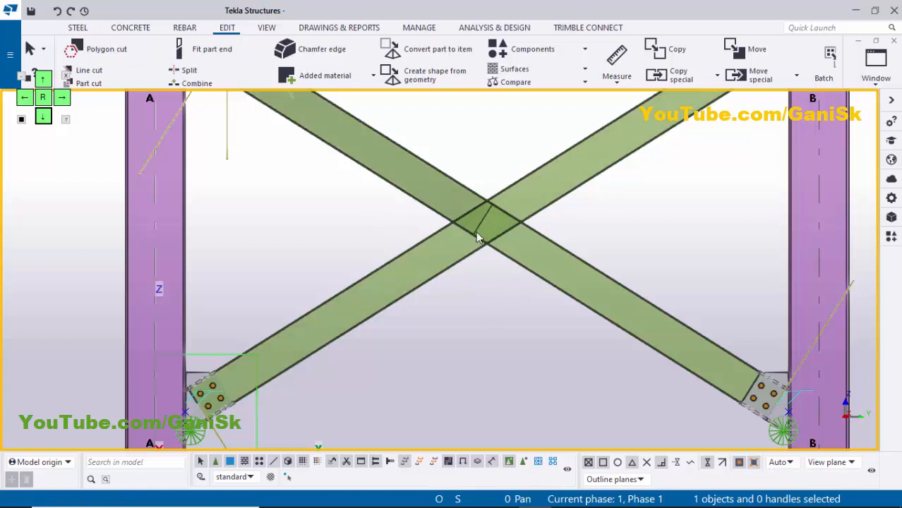
scroll(487, 317, "down", 3)
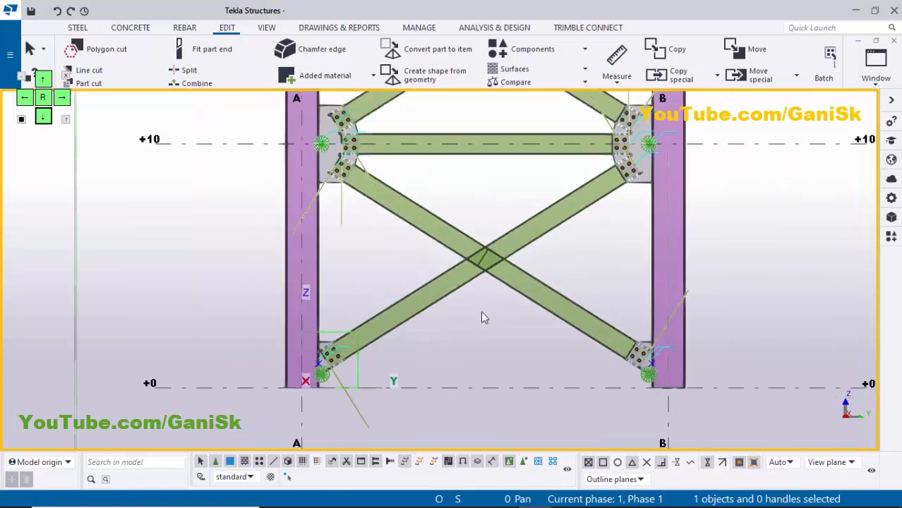
Switch back to the 3d view and bring the upper brace crossing into view
left_click(885, 77)
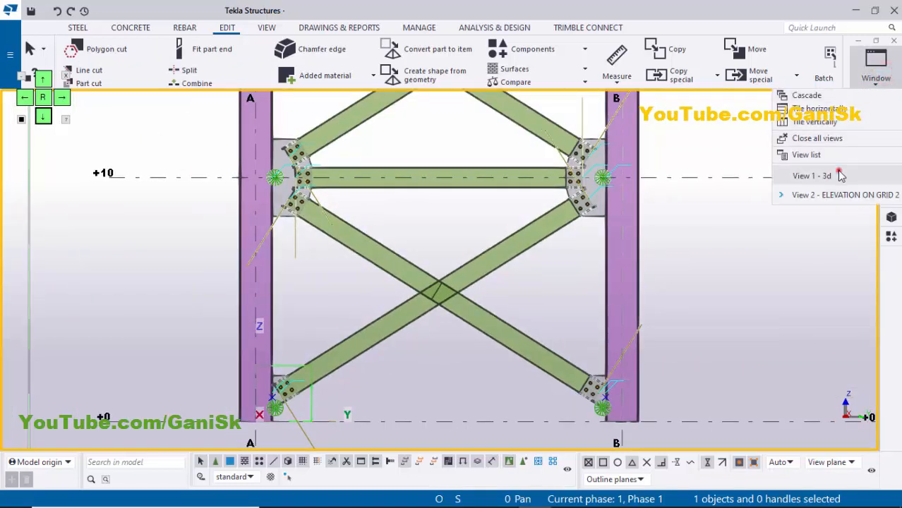
left_click(805, 175)
middle_click_drag(570, 208, 530, 307)
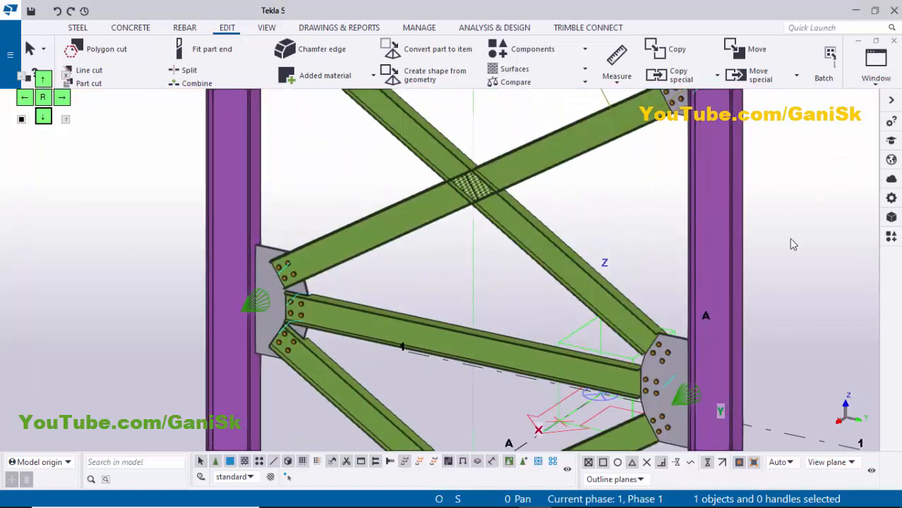
Connect the lower half of the split upper-bay brace to the continuous brace with Bolted gusset (11), end the command and redraw the view
left_click(891, 237)
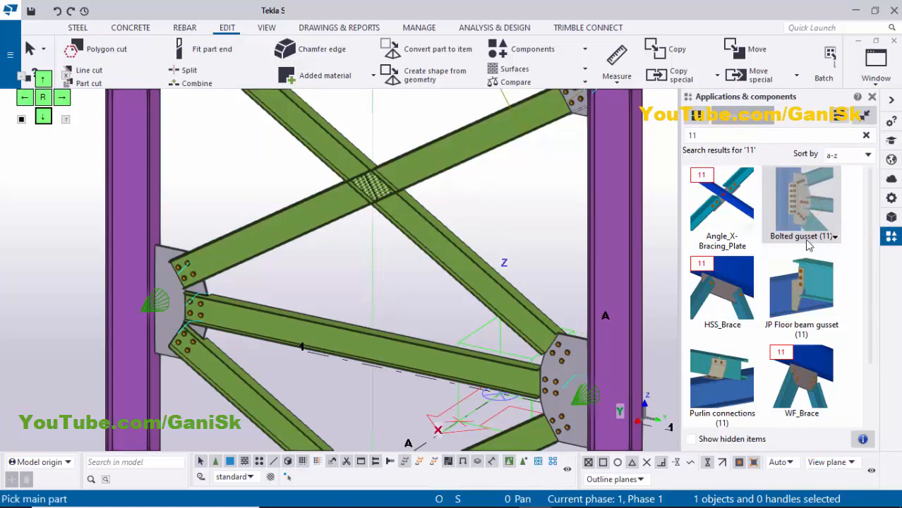
left_click(447, 235)
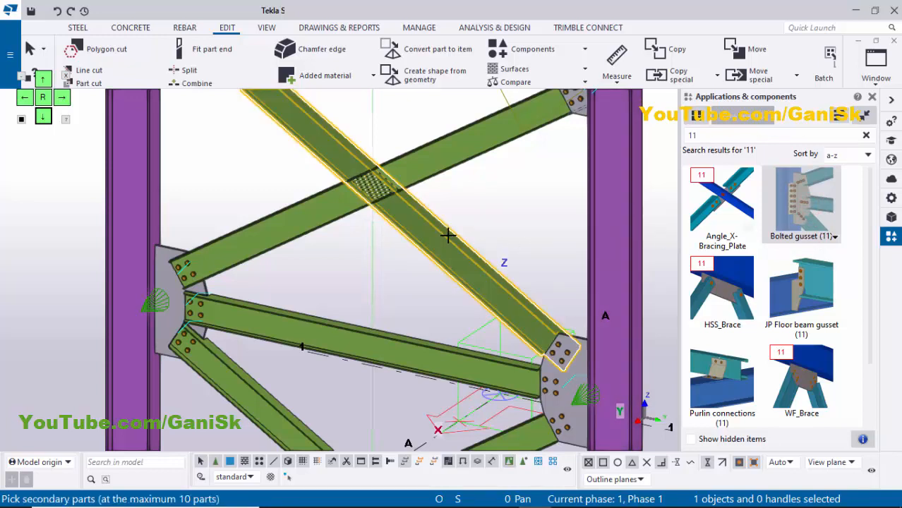
scroll(449, 234, "up", 2)
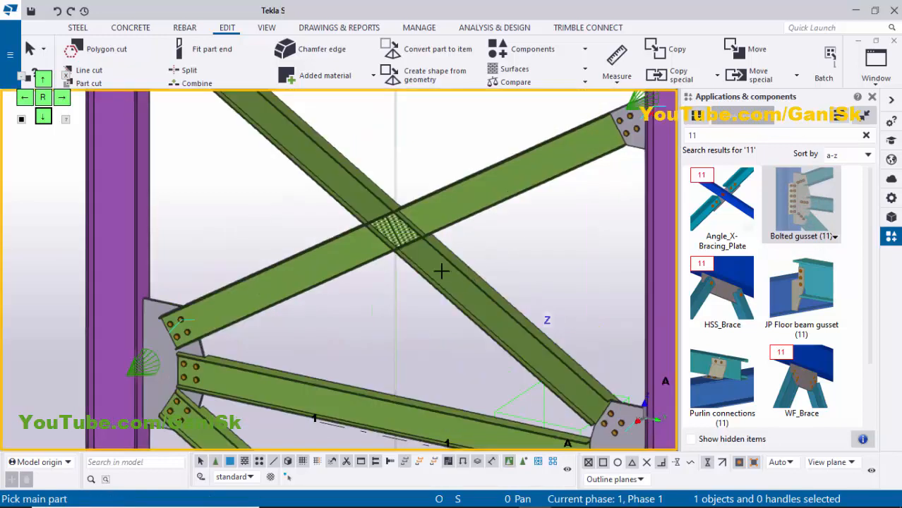
left_click(338, 263)
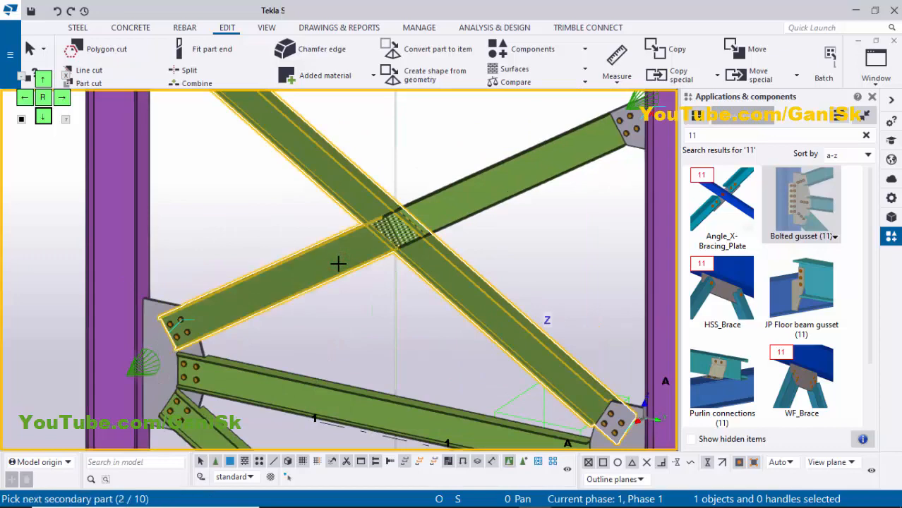
middle_click(338, 263)
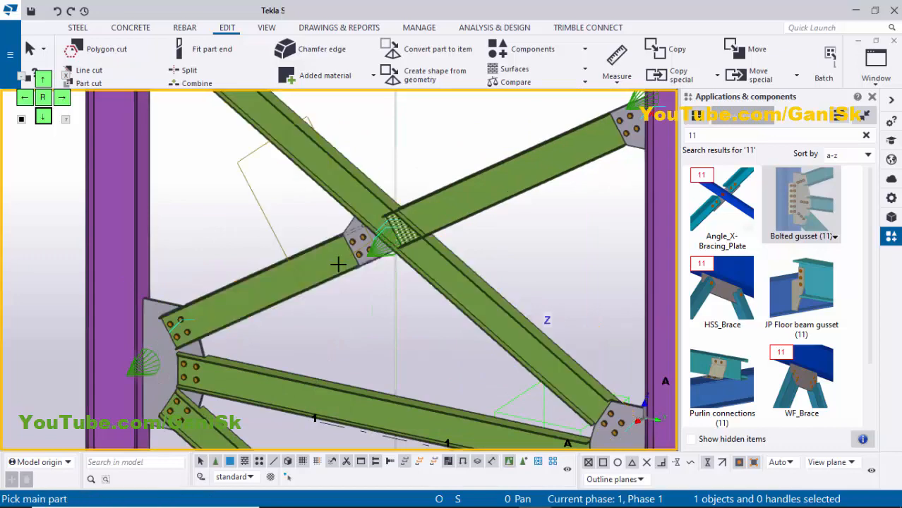
left_click(872, 98)
right_click(339, 201)
left_click(345, 203)
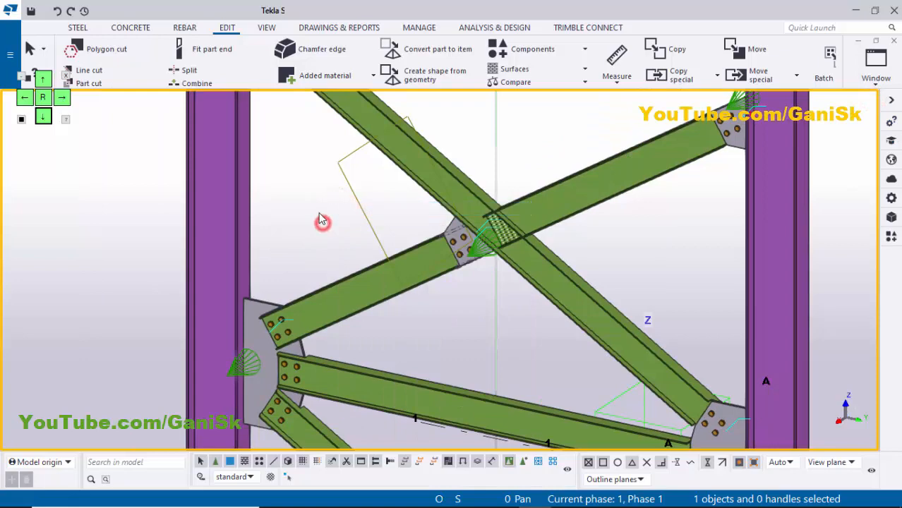
right_click(320, 220)
left_click(339, 289)
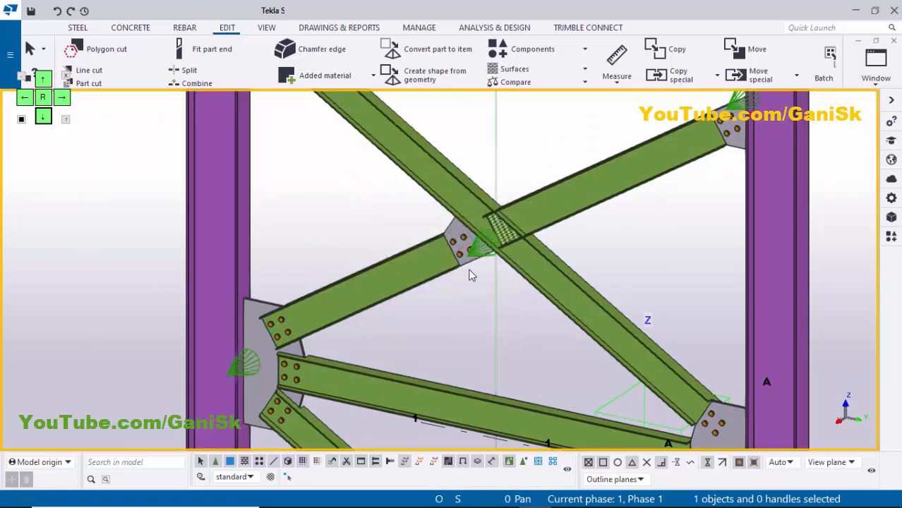
Set both gusset plate corner angles of the new crossing connection to 0.00 and apply the modification
scroll(472, 275, "up", 8)
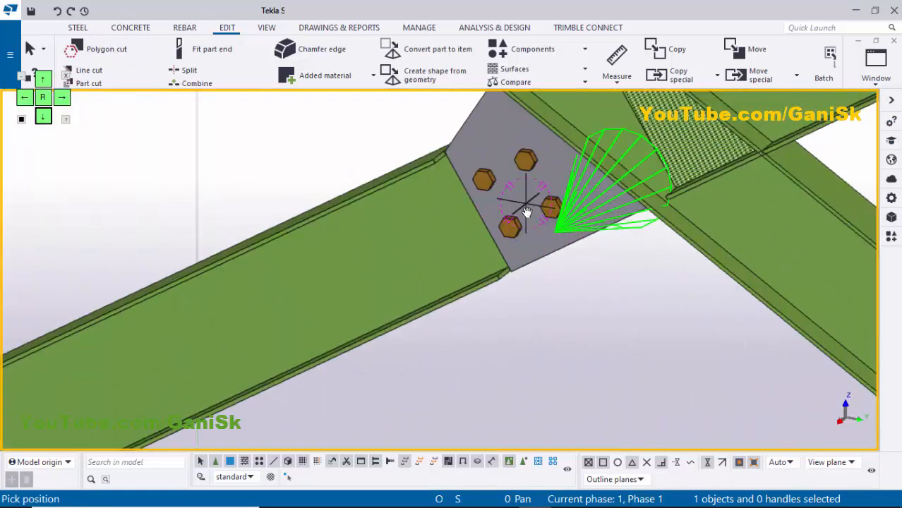
scroll(526, 212, "down", 3)
middle_click_drag(583, 236, 507, 190, "ctrl")
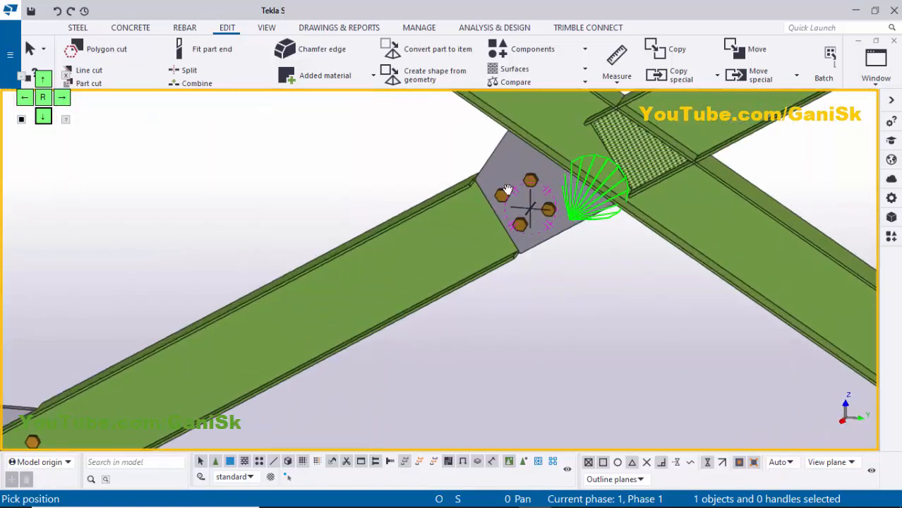
scroll(508, 190, "up", 2)
right_click(405, 157)
left_click(417, 166)
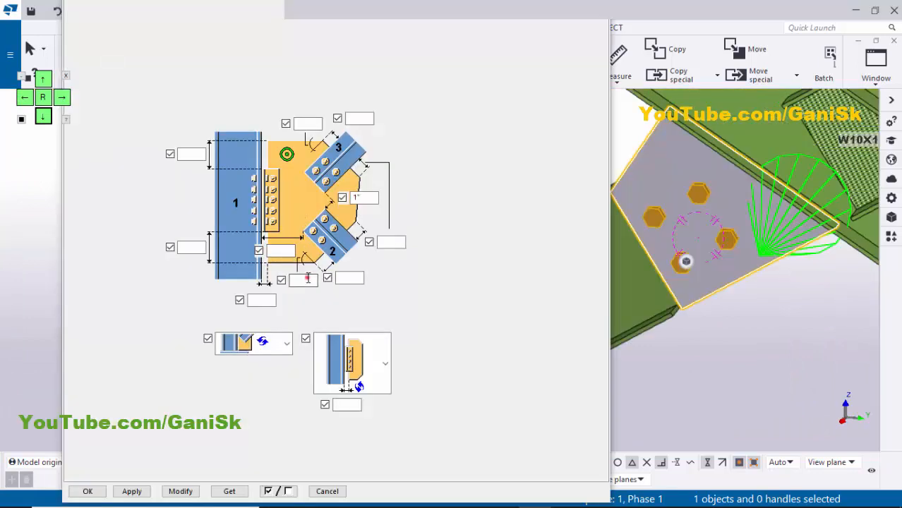
left_click(307, 278)
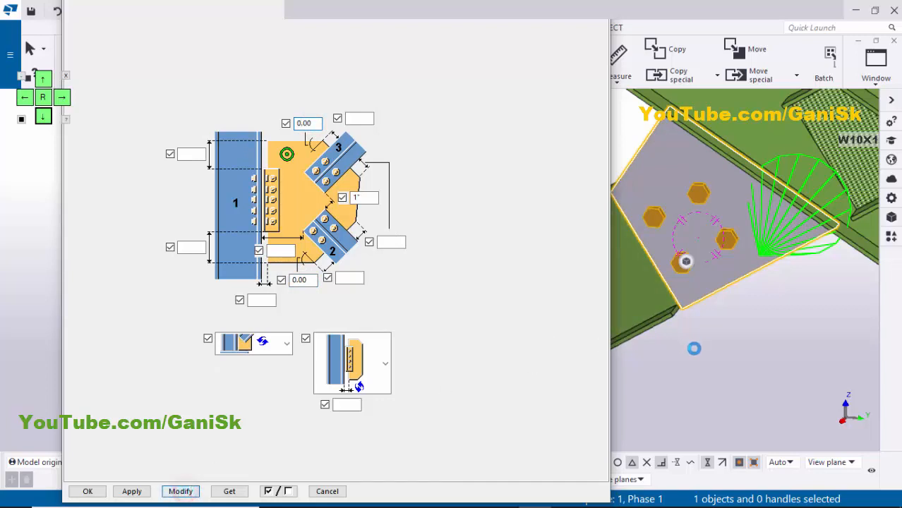
middle_click_drag(706, 306, 727, 340)
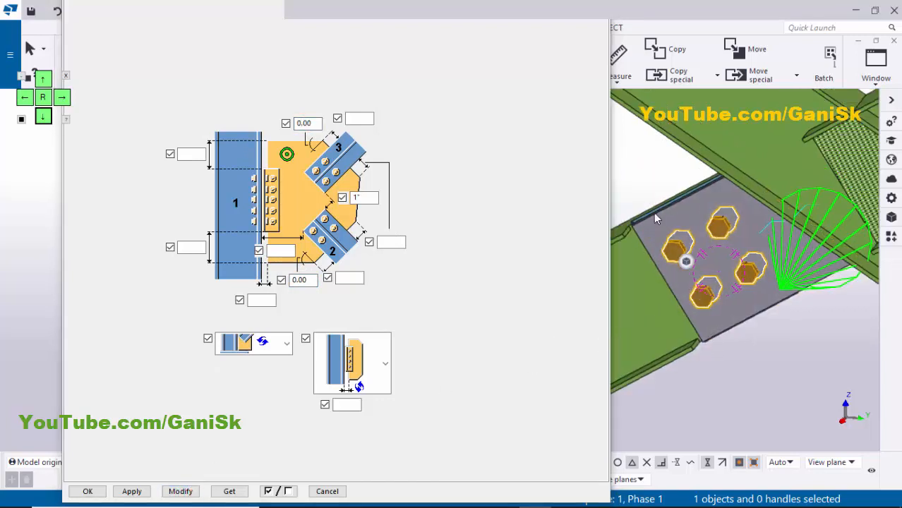
Set the gusset plate edge distances beside both braces to 1", accept the connection properties and redraw the view
scroll(651, 211, "up", 5)
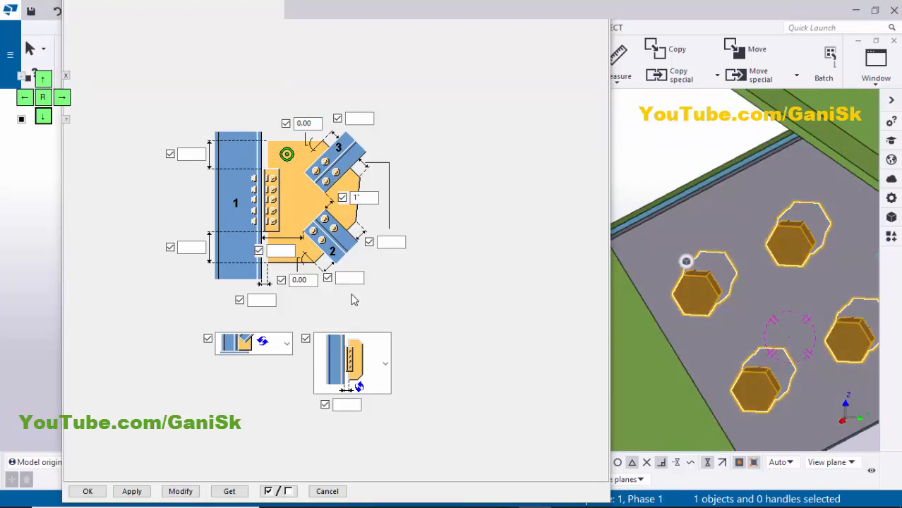
left_click(351, 280)
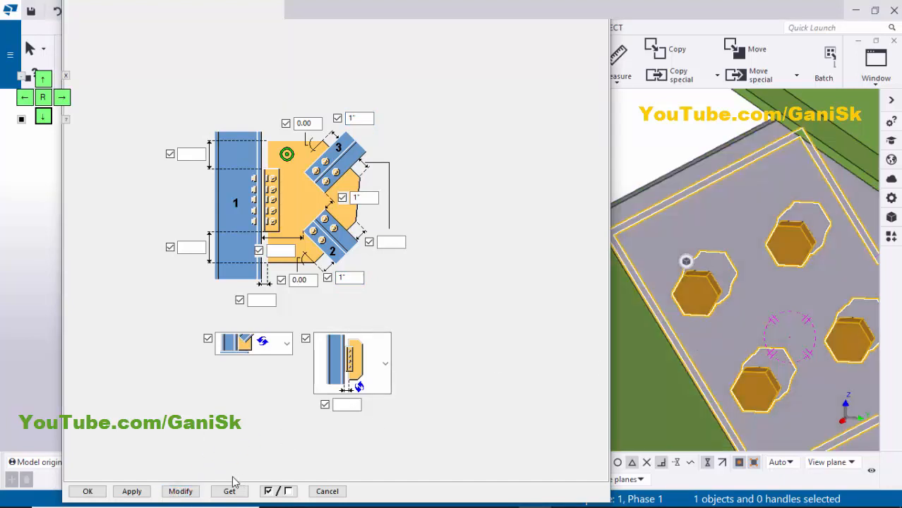
left_click(86, 492)
left_click(403, 180)
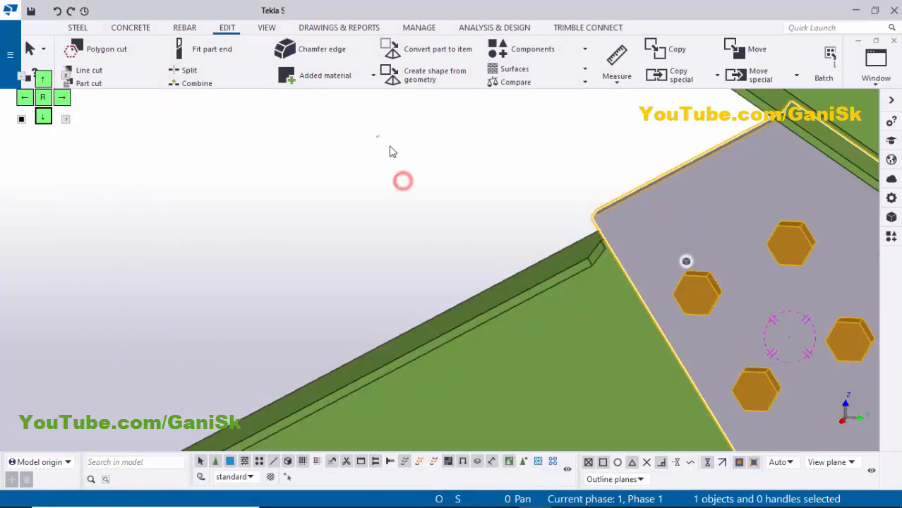
right_click(416, 215)
left_click(413, 211)
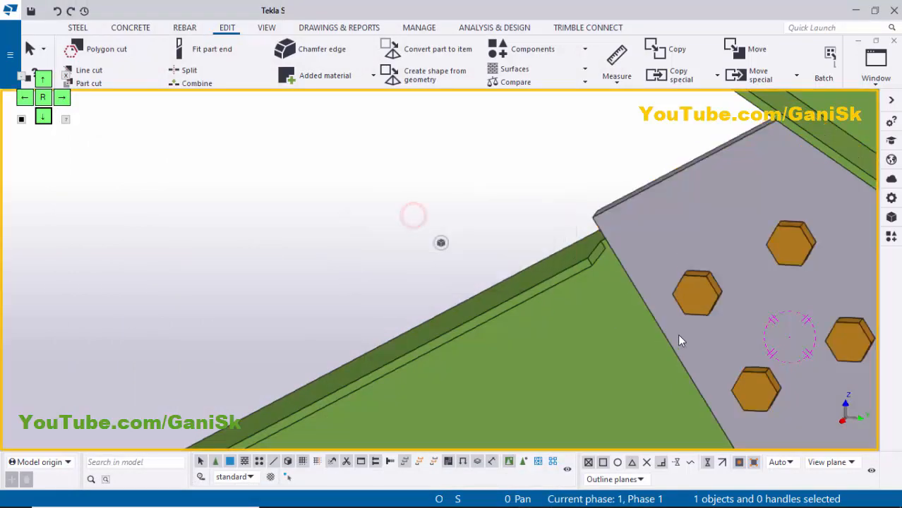
Connect the upper half of the split upper-bay brace to the continuous brace with Bolted gusset (11)
scroll(680, 338, "down", 2)
scroll(683, 333, "down", 4)
middle_click_drag(723, 346, 895, 342, "ctrl")
scroll(703, 329, "up", 2)
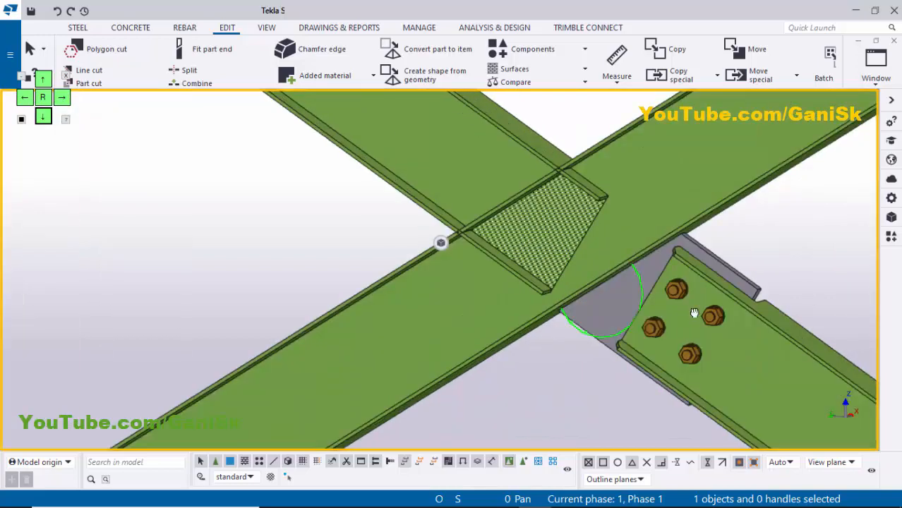
middle_click_drag(694, 314, 725, 255, "ctrl")
middle_click_drag(688, 317, 572, 267, "ctrl")
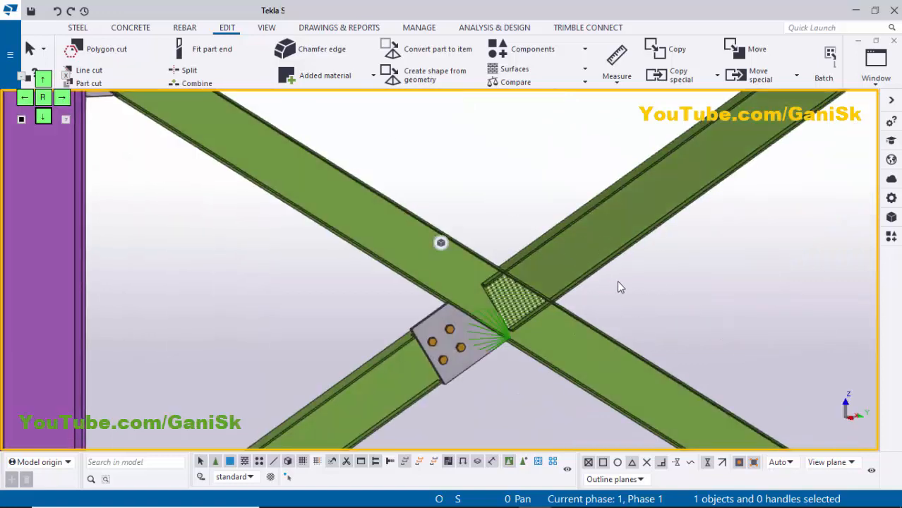
key("ctrl+f")
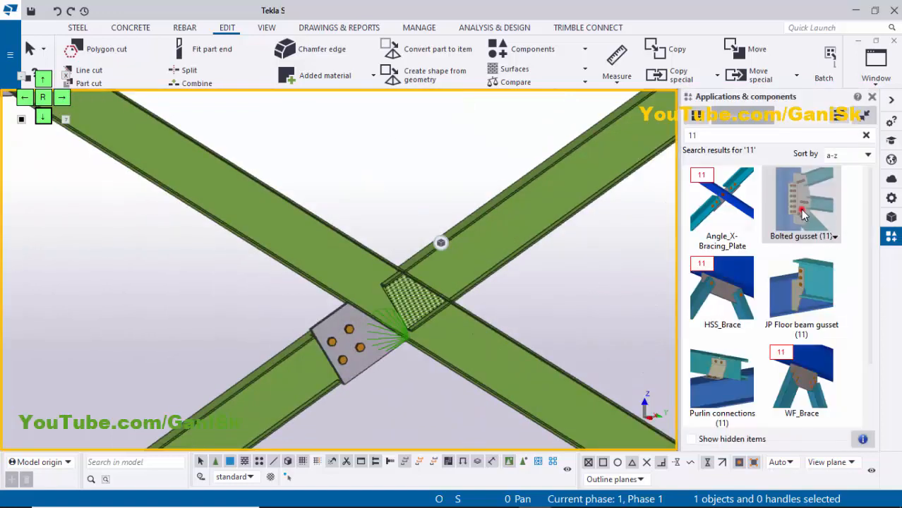
left_click(802, 216)
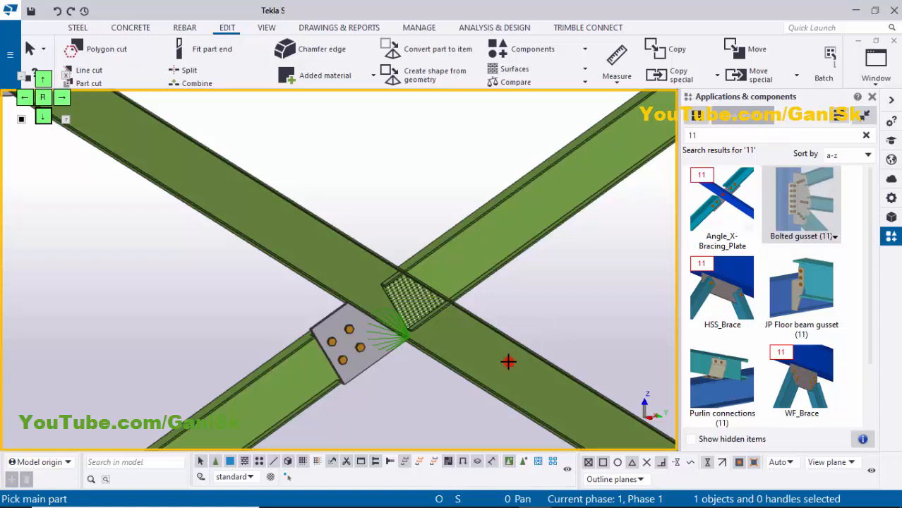
left_click(530, 215)
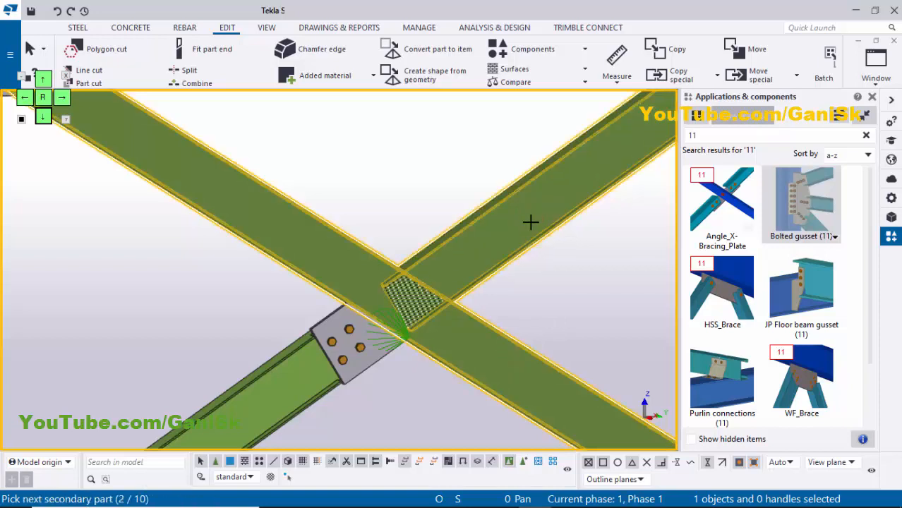
middle_click(560, 251)
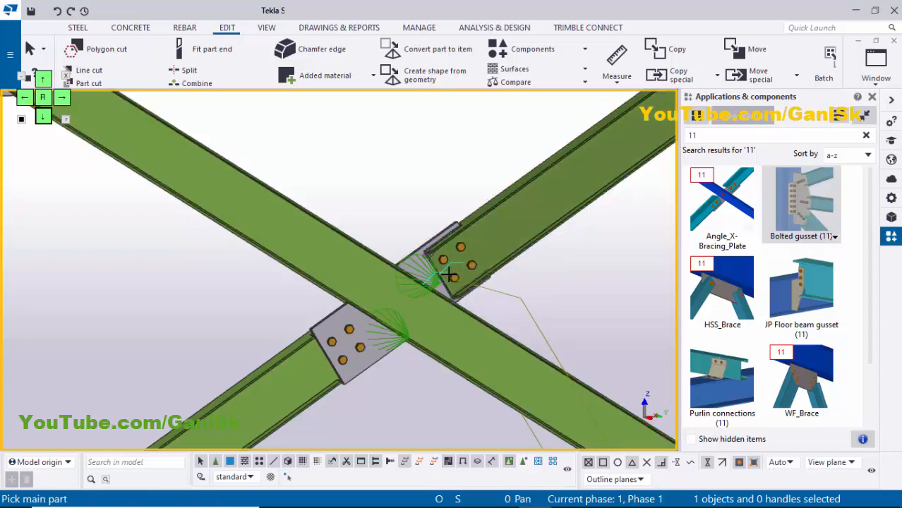
scroll(444, 270, "up", 4)
scroll(409, 288, "down", 10)
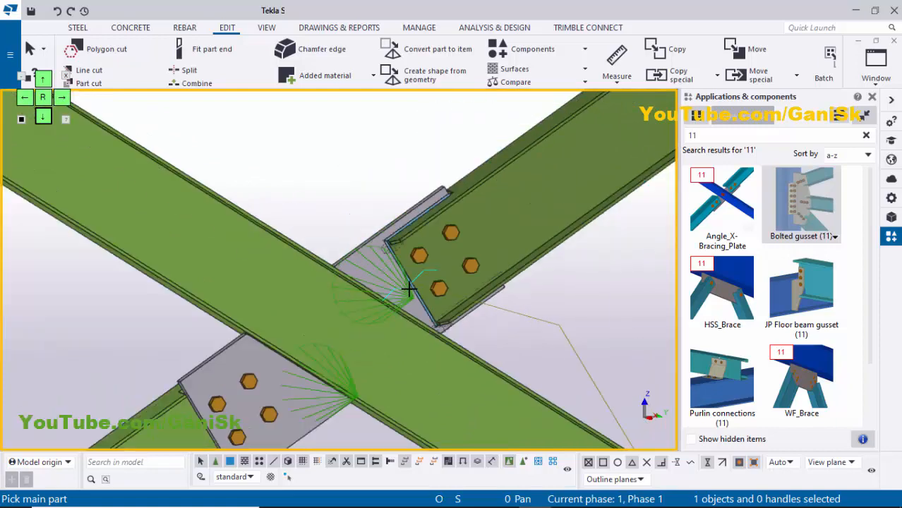
Connect the upper half of the split lower-bay brace to the continuous brace with Bolted gusset (11)
scroll(410, 355, "down", 3)
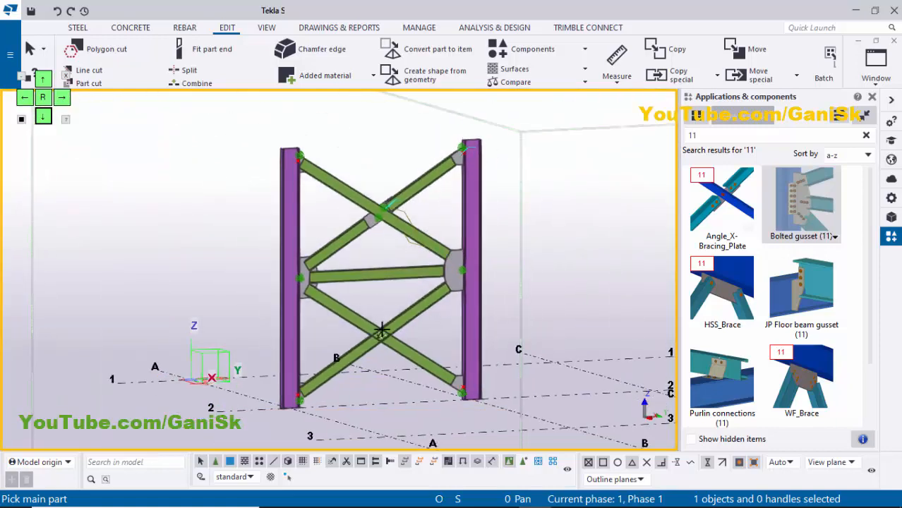
scroll(383, 326, "up", 6)
key("Escape")
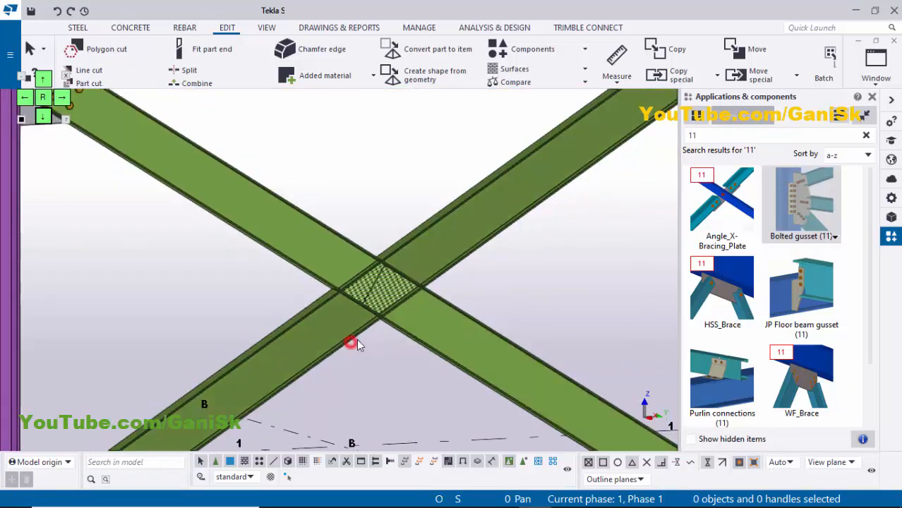
left_click(354, 343)
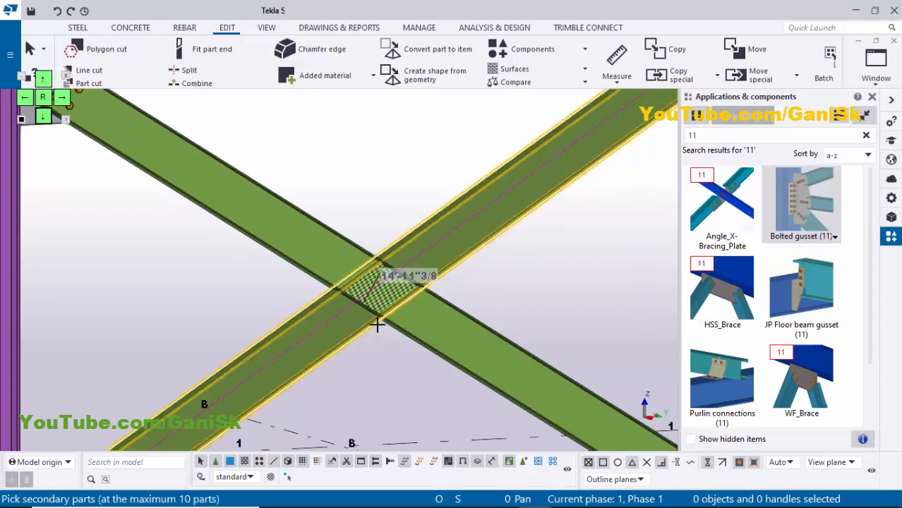
left_click(314, 220)
middle_click(316, 223)
scroll(329, 247, "up", 5)
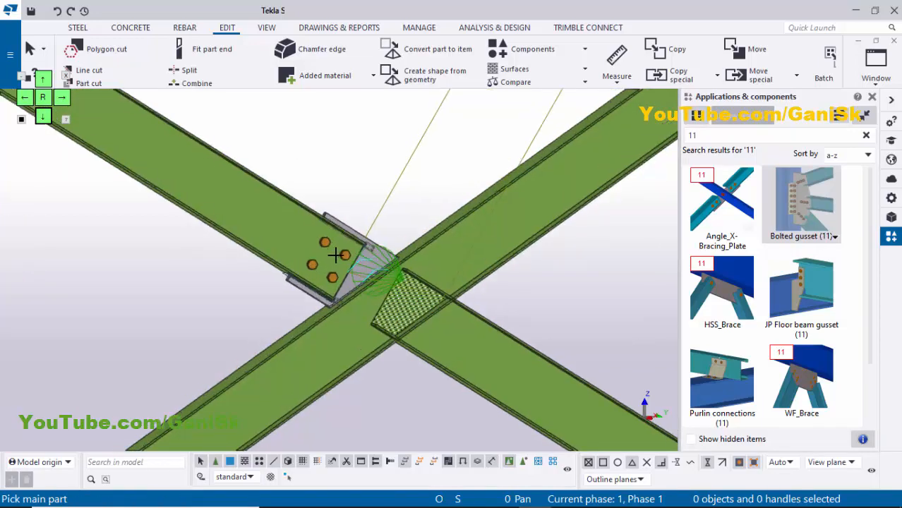
Connect the lower half of the split lower-bay brace with Bolted gusset (11), close the component catalog, end the command and redraw the view
scroll(344, 261, "down", 4)
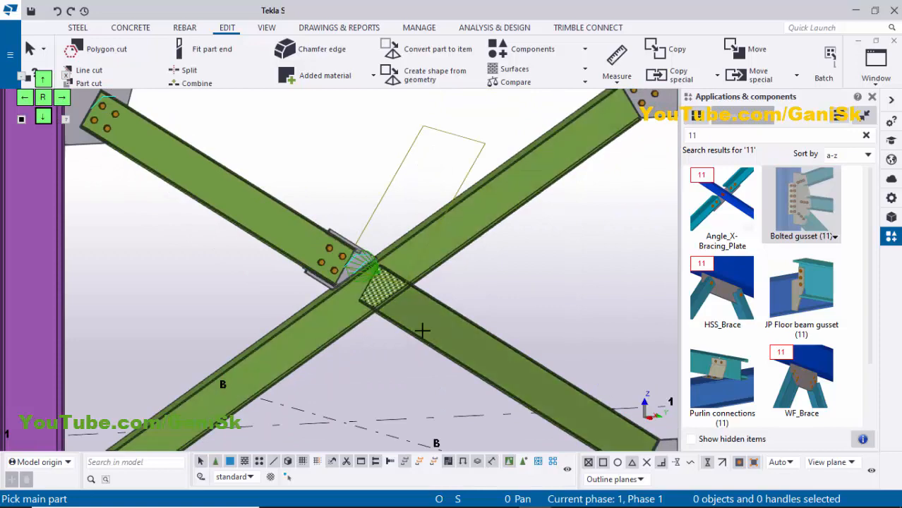
left_click(337, 345)
left_click(435, 343)
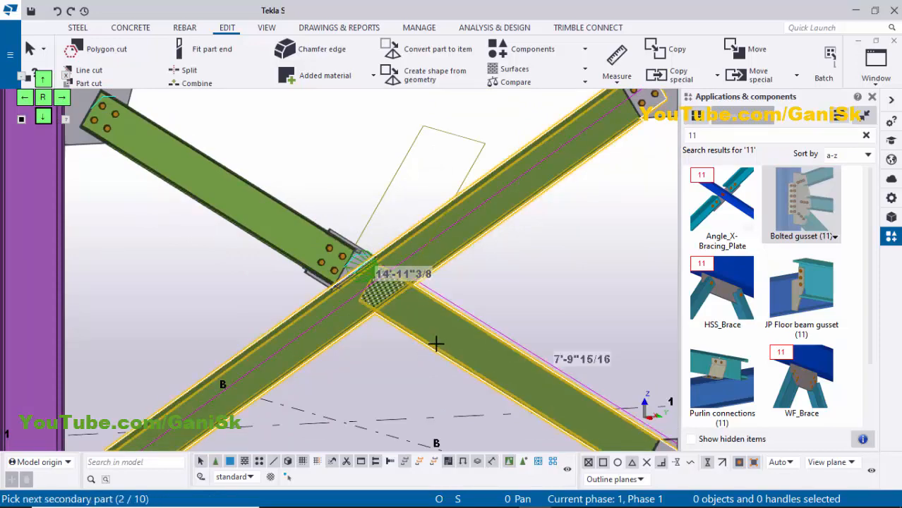
middle_click(434, 346)
scroll(402, 311, "up", 4)
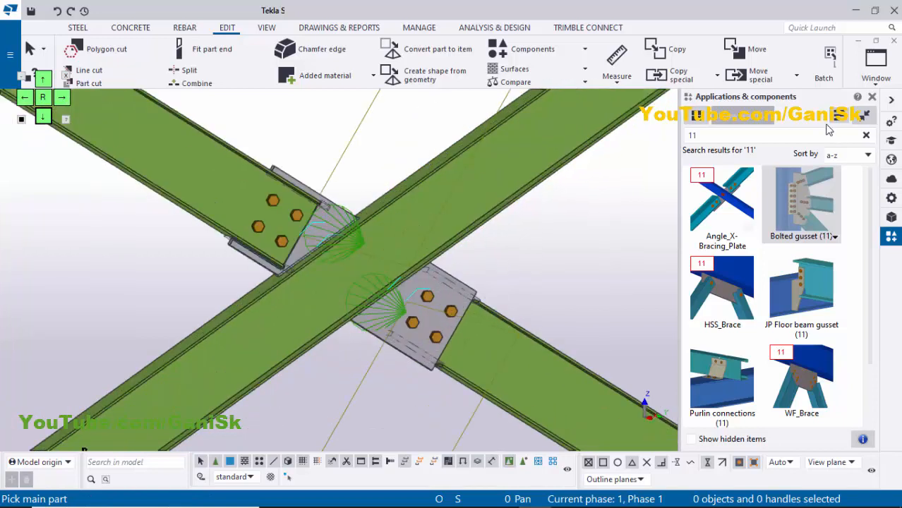
left_click(873, 97)
right_click(788, 159)
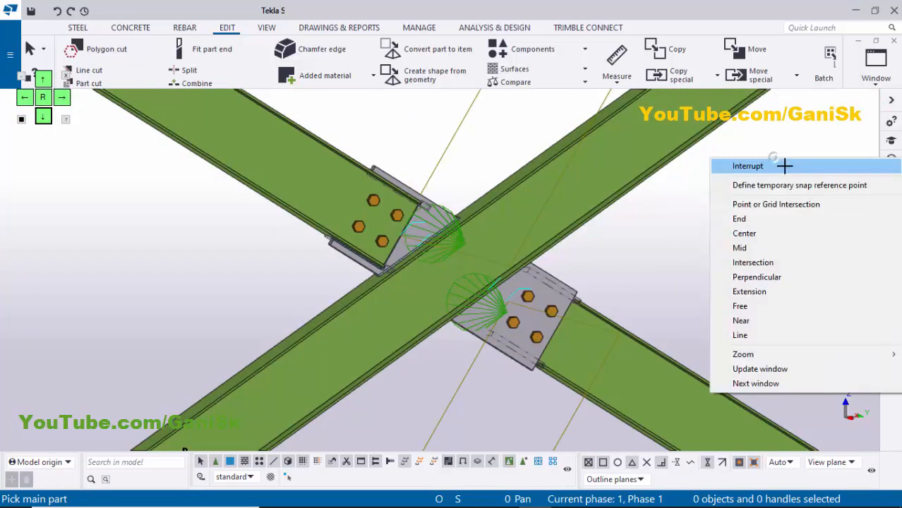
left_click(785, 166)
right_click(735, 186)
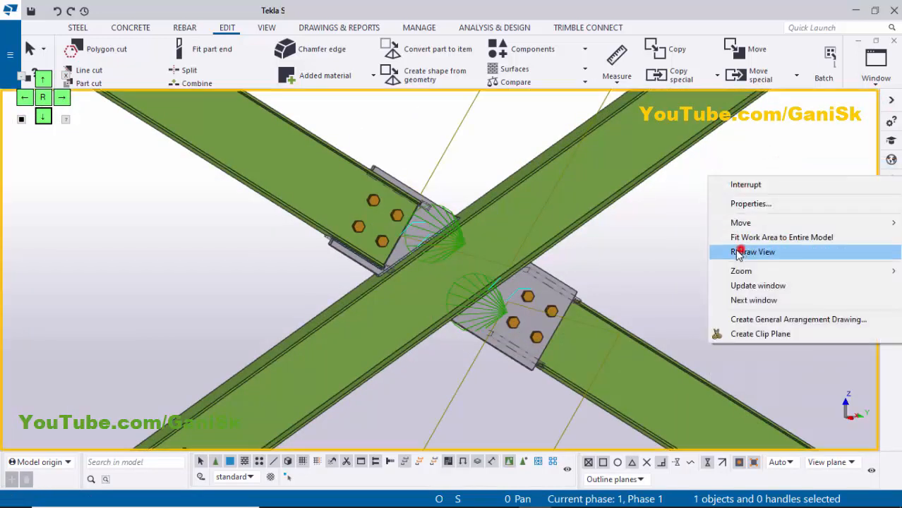
left_click(740, 248)
Examine the finished gusset connections at the columns and brace crossings across both bays
scroll(564, 303, "down", 6)
middle_click_drag(527, 280, 545, 258, "ctrl")
scroll(503, 271, "down", 2)
scroll(504, 271, "up", 3)
scroll(503, 272, "up", 2)
scroll(545, 258, "up", 2)
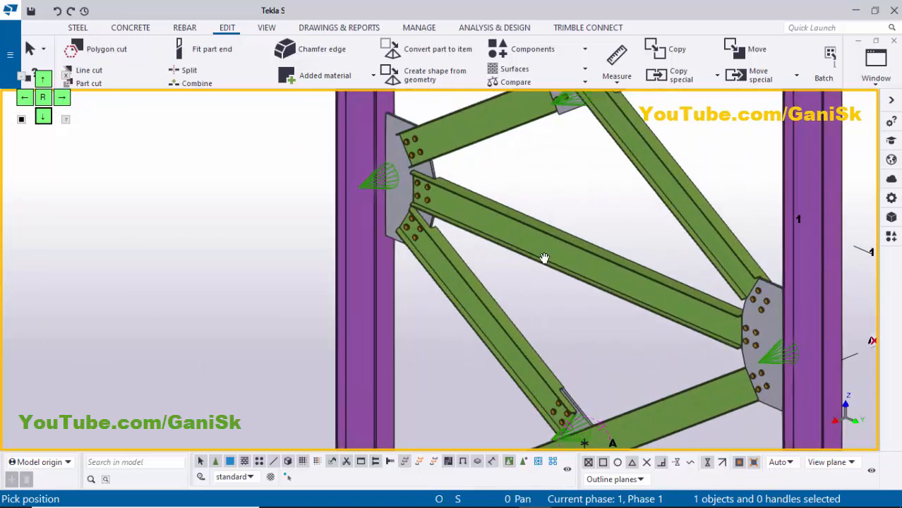
right_click(597, 189)
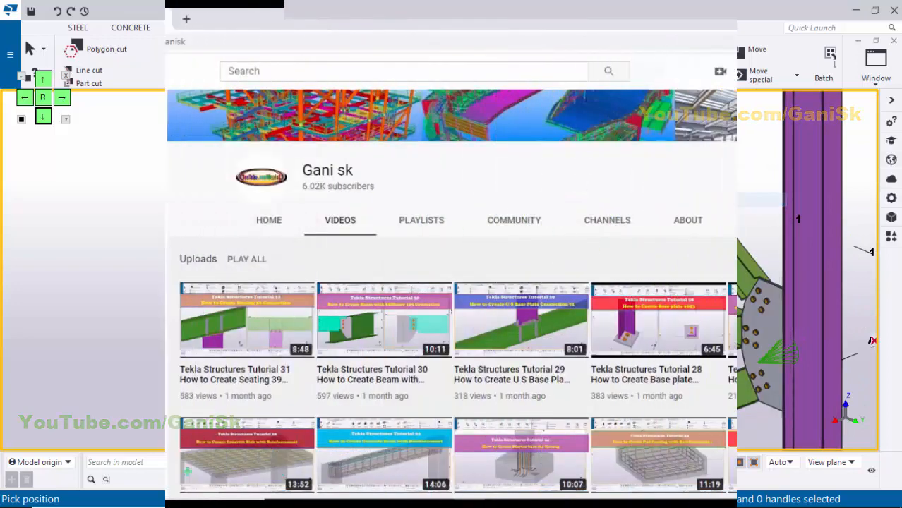